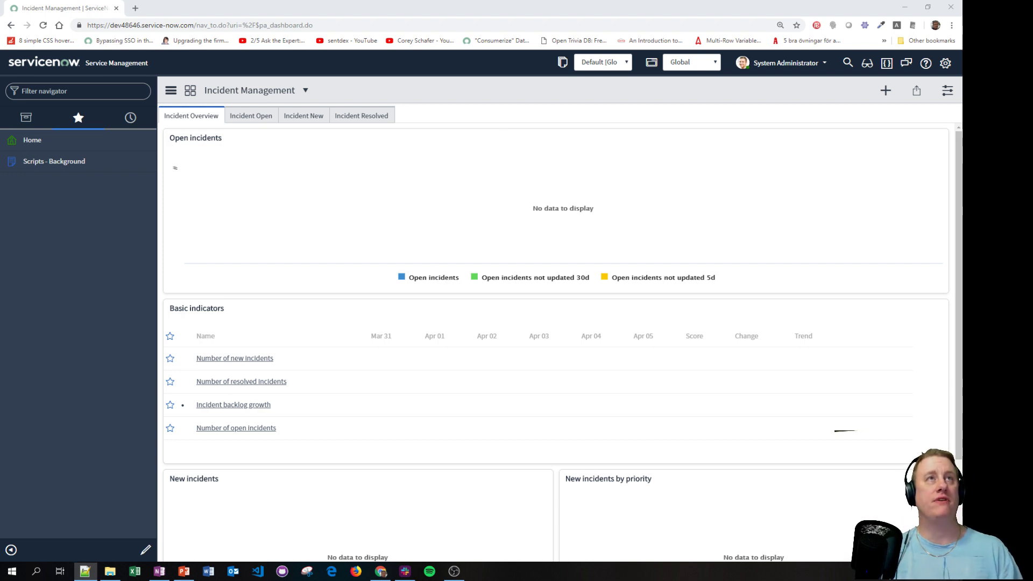
Switch to ServiceNow and filter the navigator for 'sla definitions'.
key("alt+Tab")
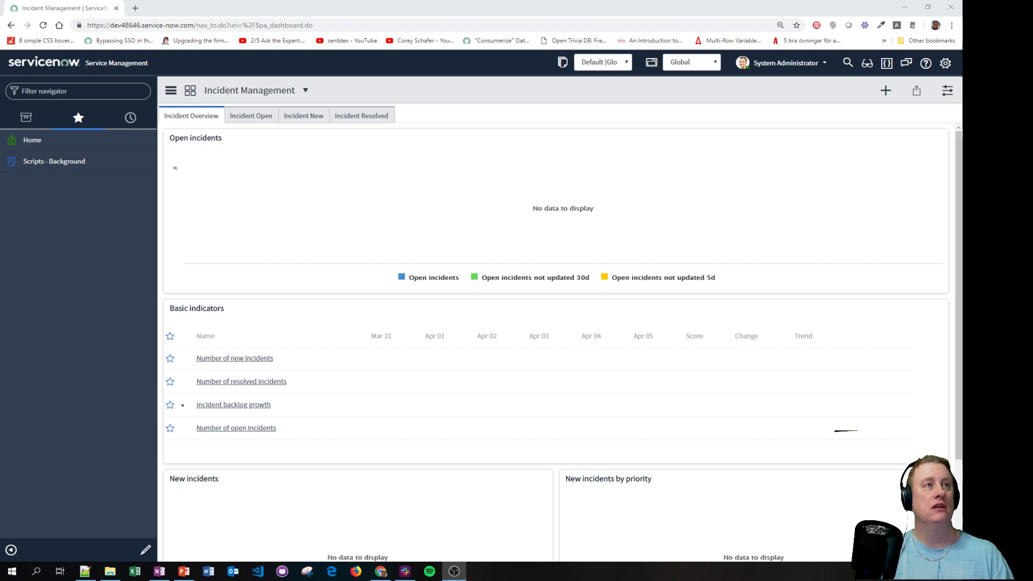
left_click(120, 90)
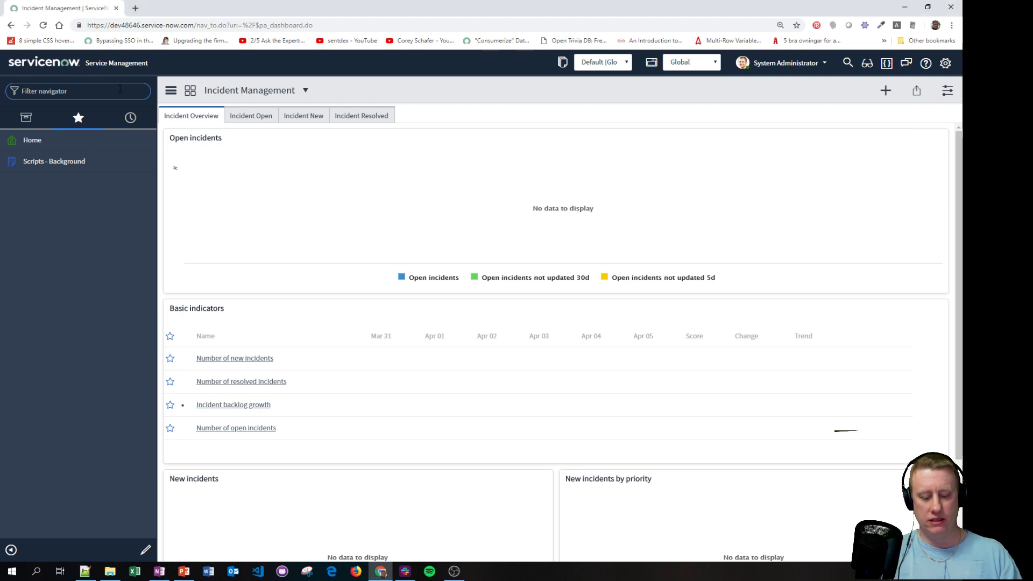
type("sla de")
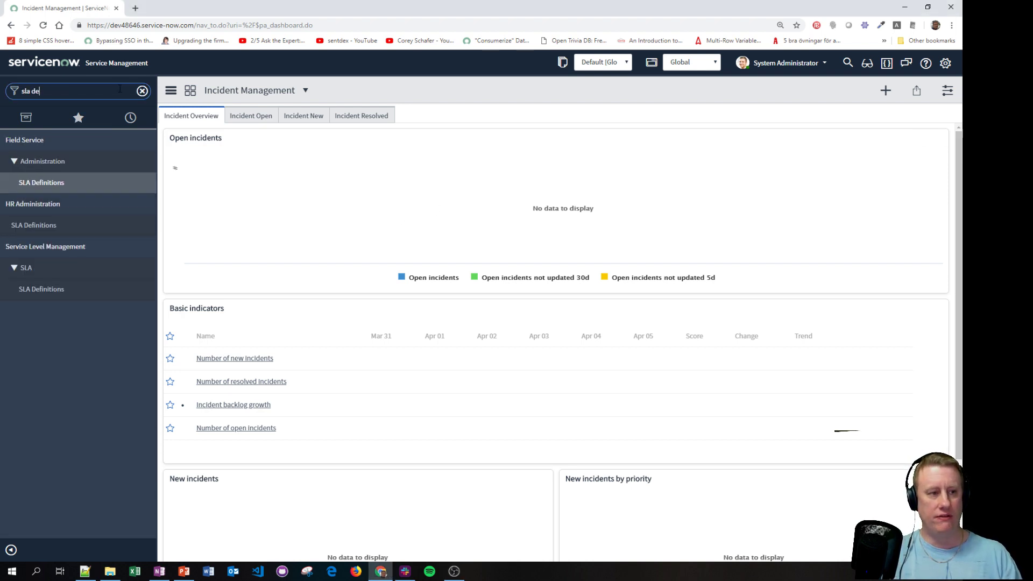
type("finitions")
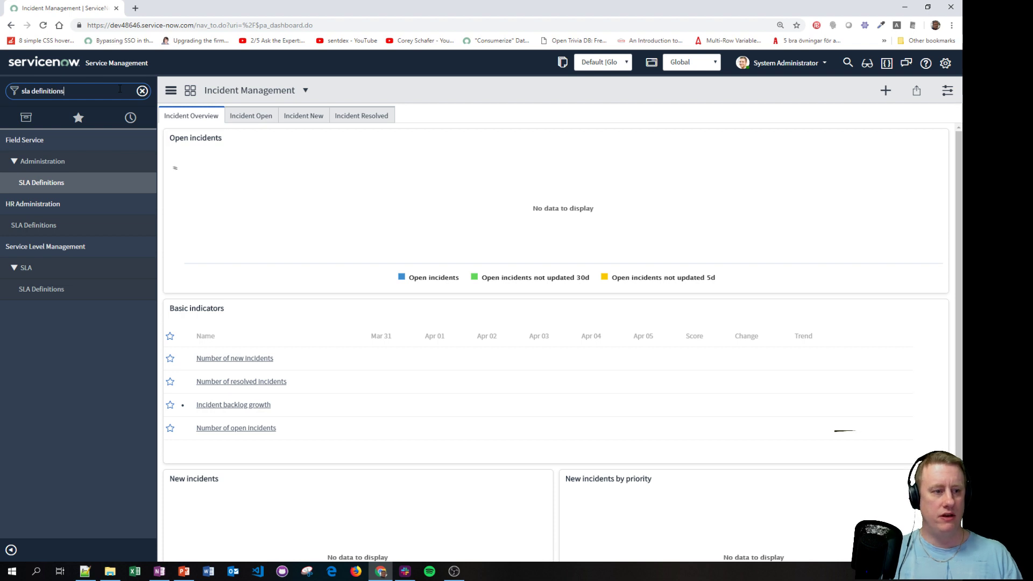
Open SLA Definitions, drop the wm_order table filter, and show only the 12 Incident-table definitions.
left_click(37, 183)
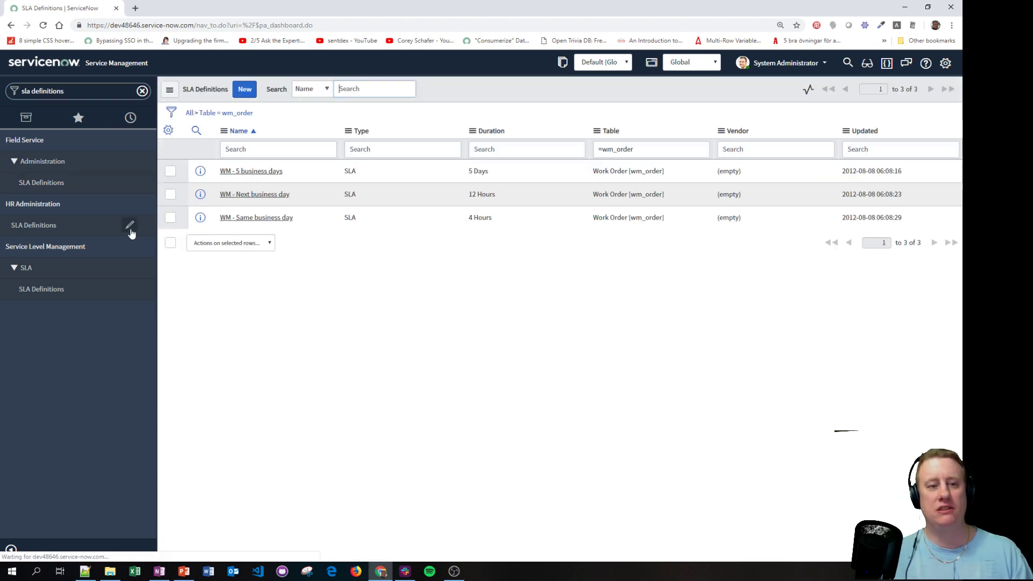
left_click(190, 113)
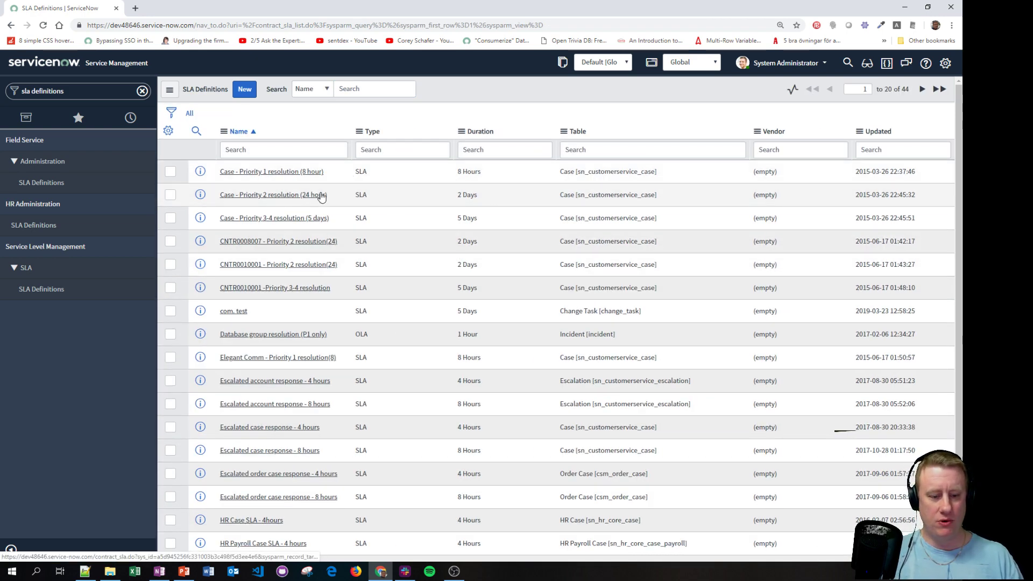
right_click(594, 334)
left_click(636, 346)
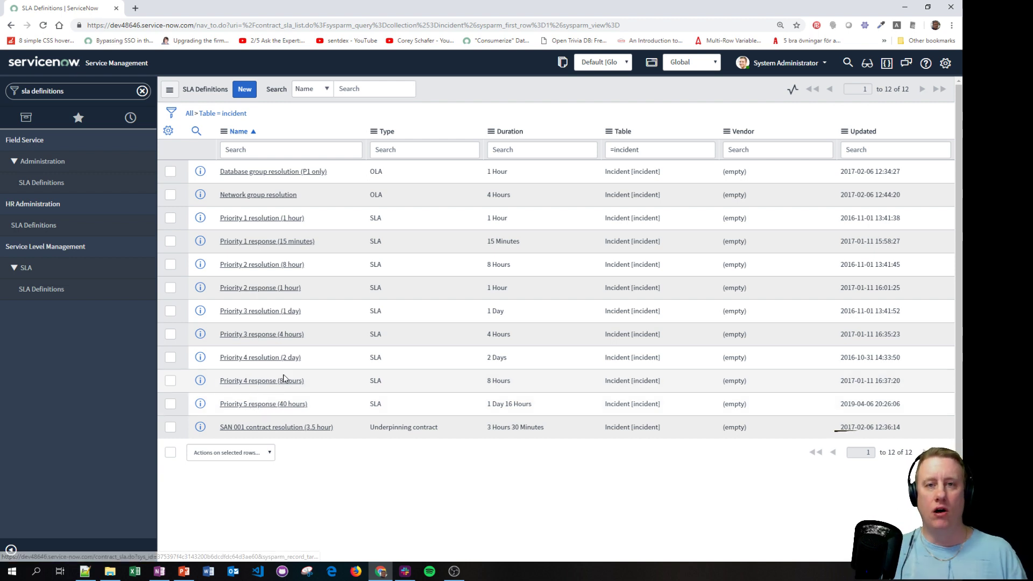
left_click(69, 92)
Open INC0010030 from incident.list and check that its Task SLAs related list is empty.
type("incident.list")
key("Return")
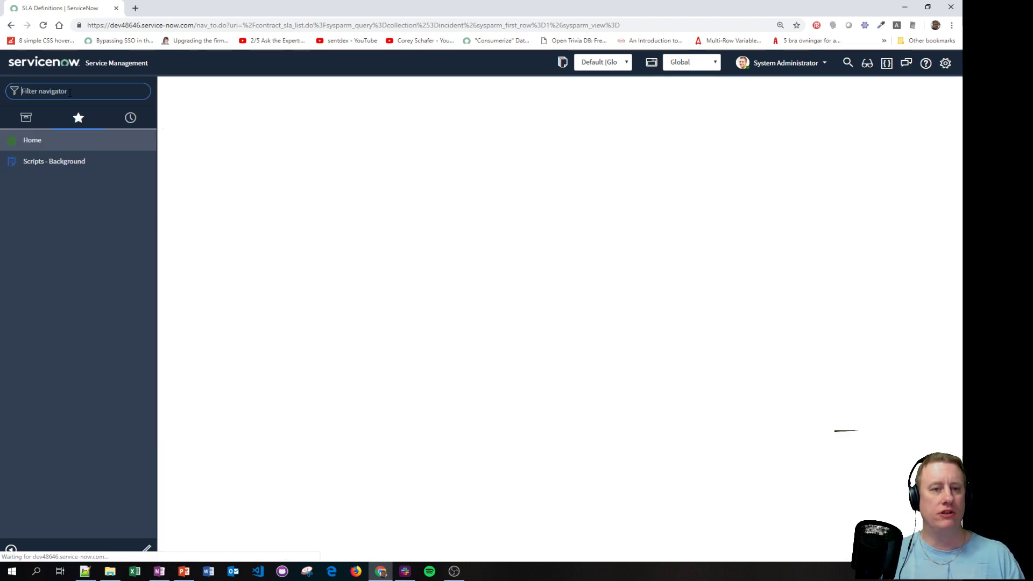
left_click(237, 199)
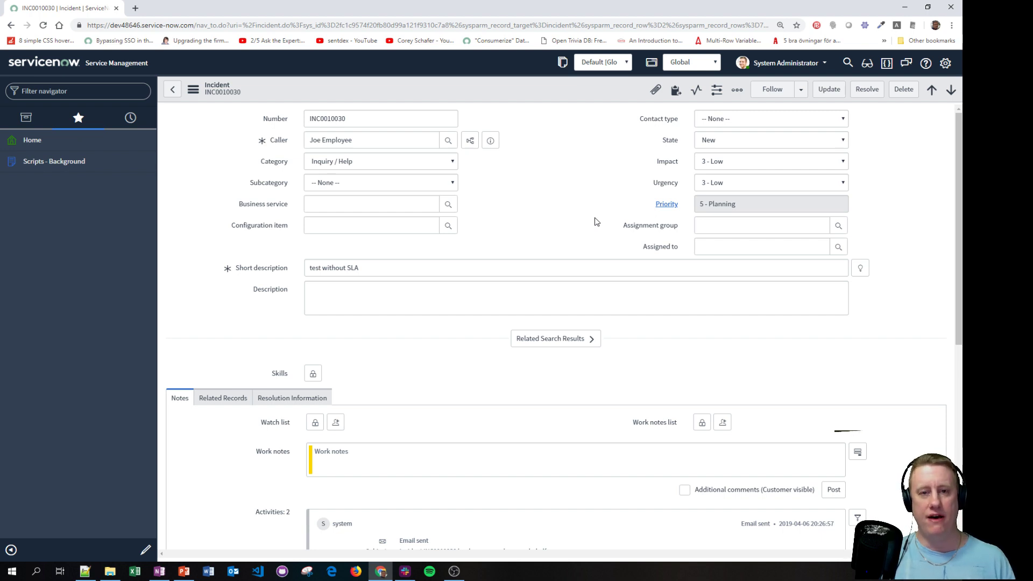
scroll(573, 327, "down", 7)
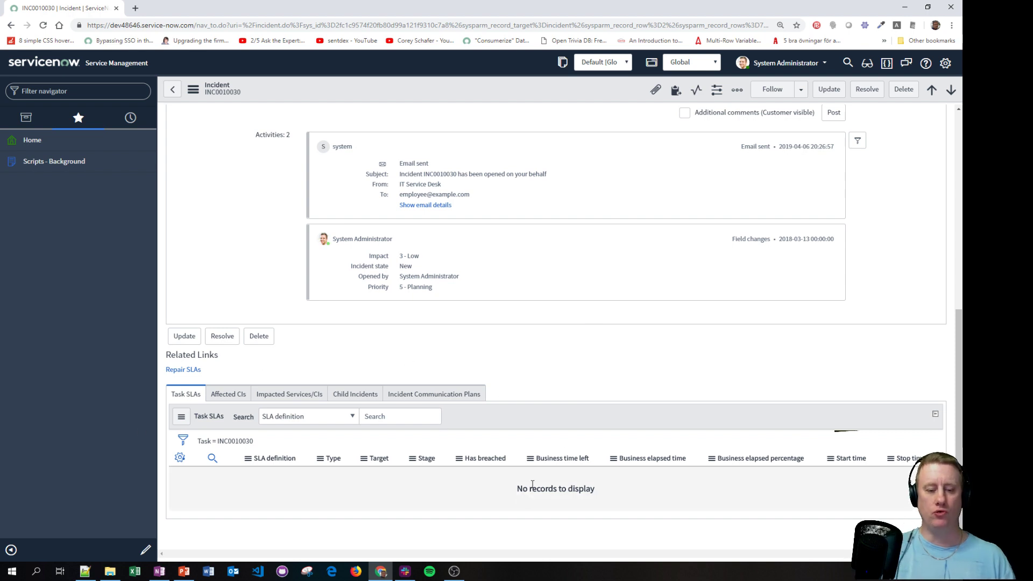
scroll(525, 500, "up", 2)
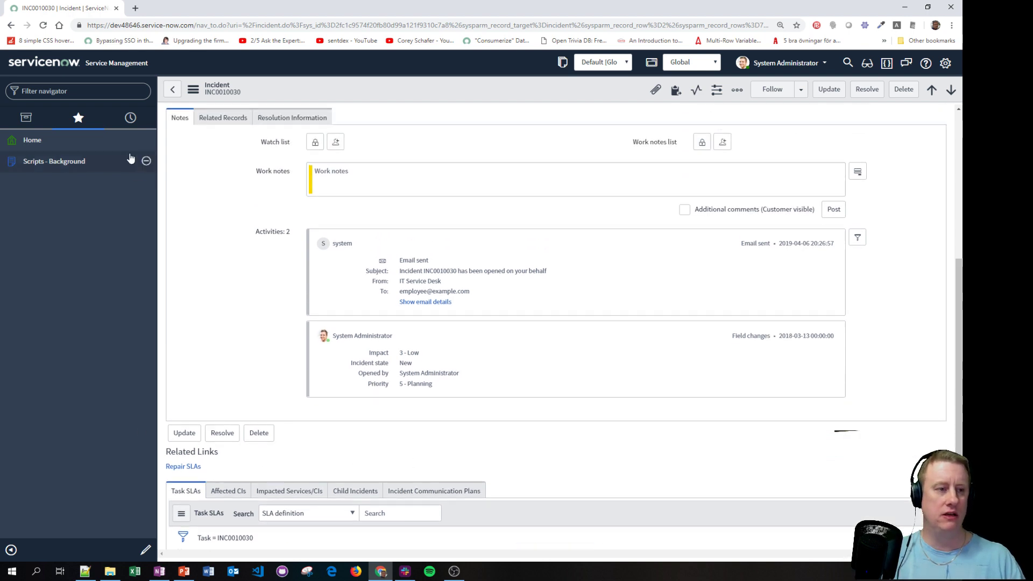
left_click(123, 98)
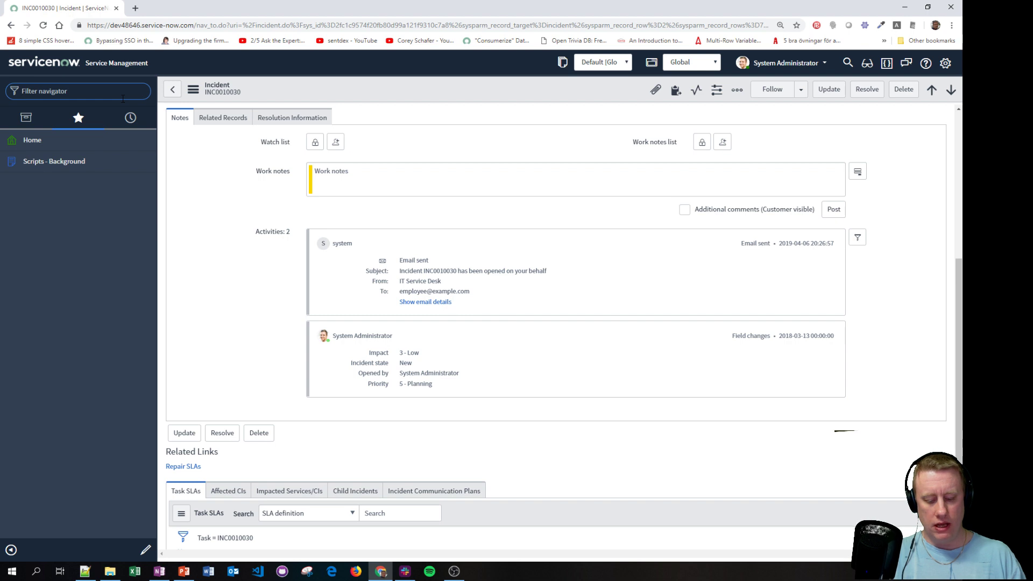
Start a new report from Reports > Create New.
type("reports")
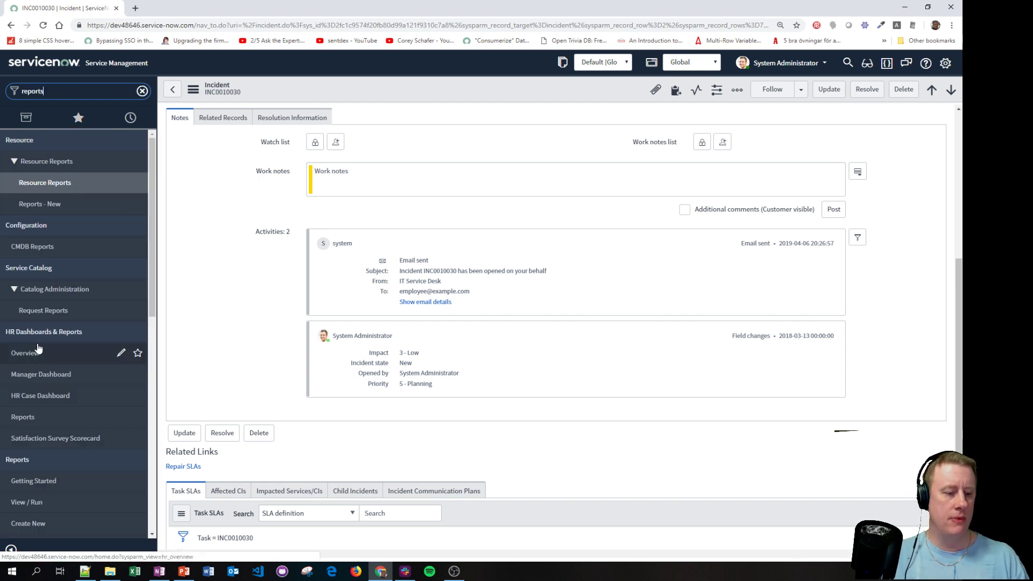
scroll(37, 350, "down", 2)
left_click(46, 431)
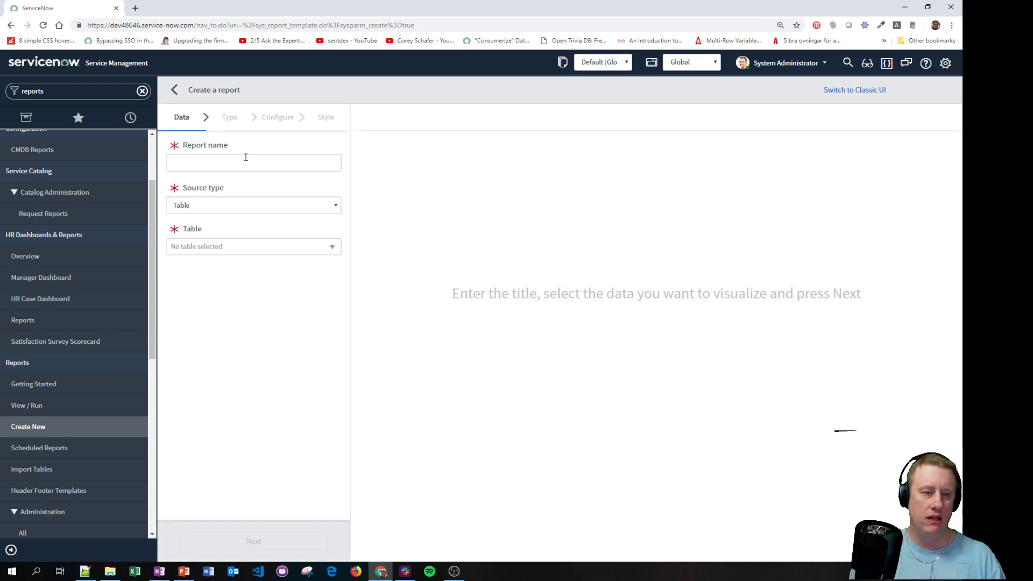
Name the report 'incident without any SLA', use the Incident table, and continue to report type.
left_click(266, 163)
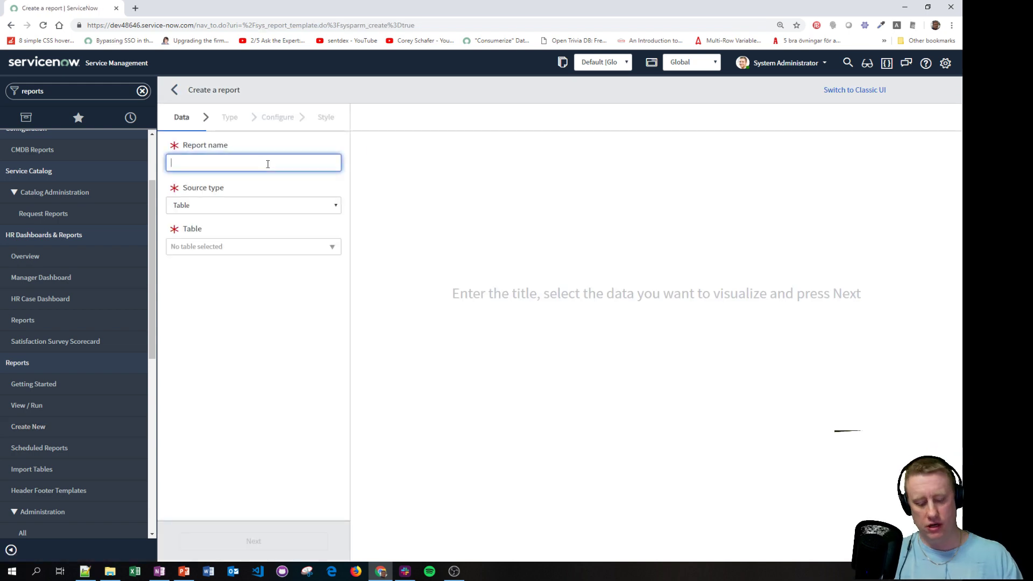
type("incident w")
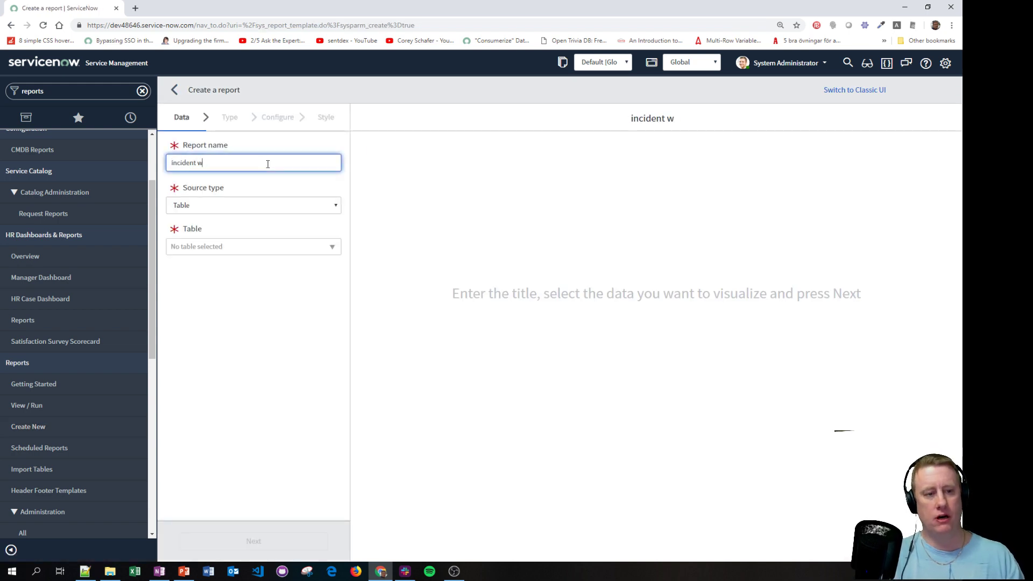
type("ithout any ")
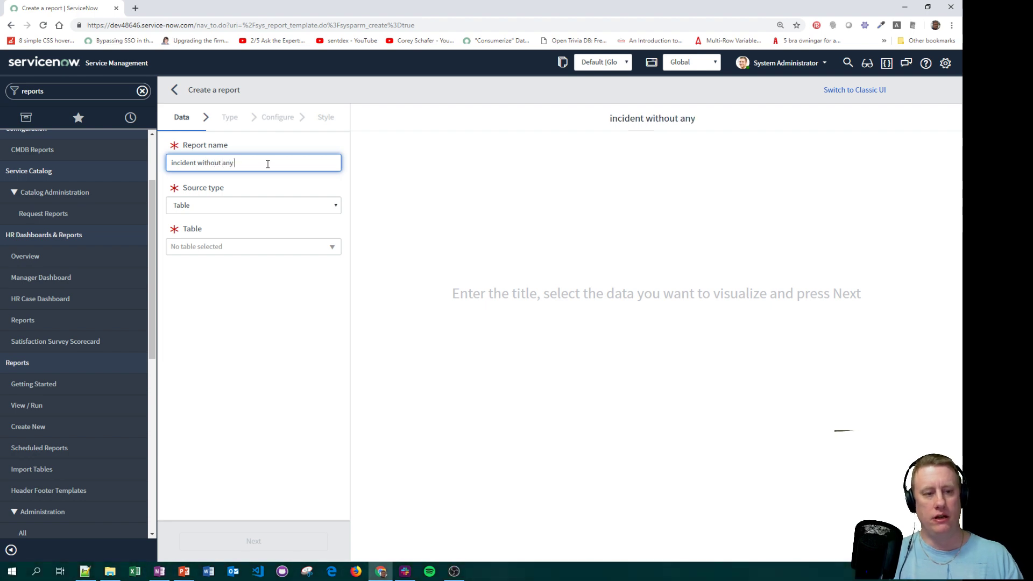
type("SLA")
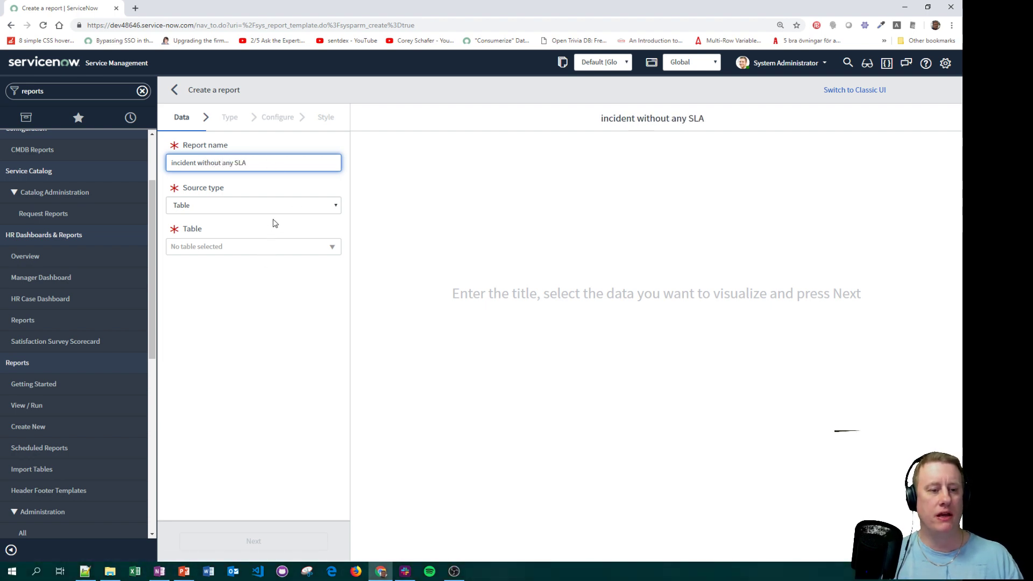
left_click(268, 251)
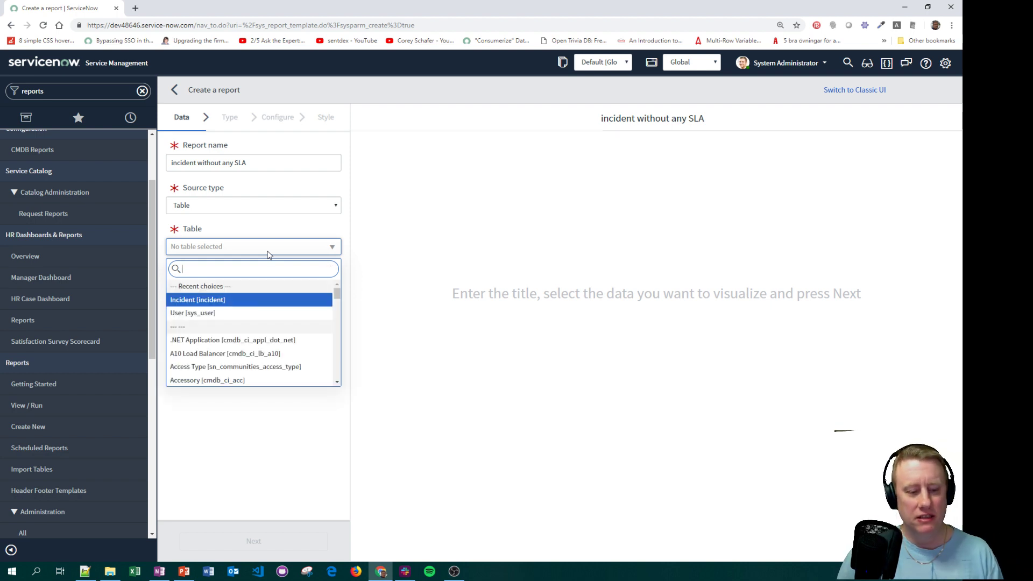
key("Return")
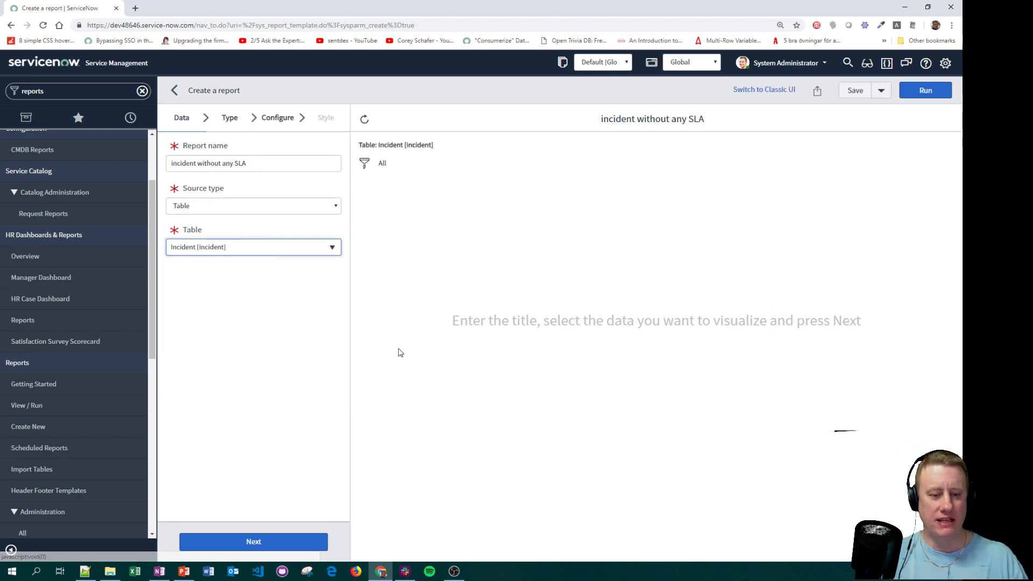
left_click(260, 548)
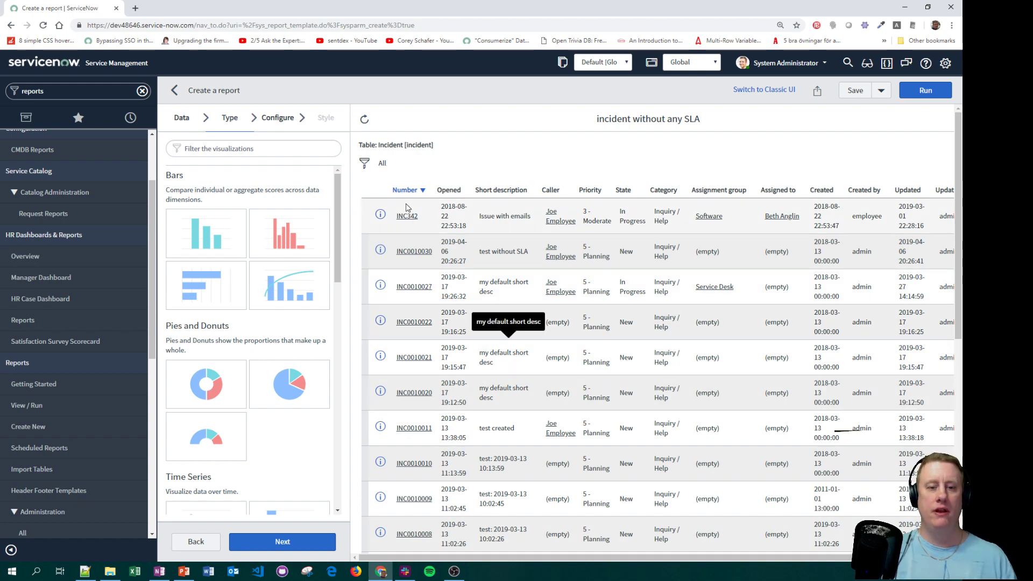
In the report filter's Related List Conditions, choose Task SLA->Task as the related table.
left_click(371, 169)
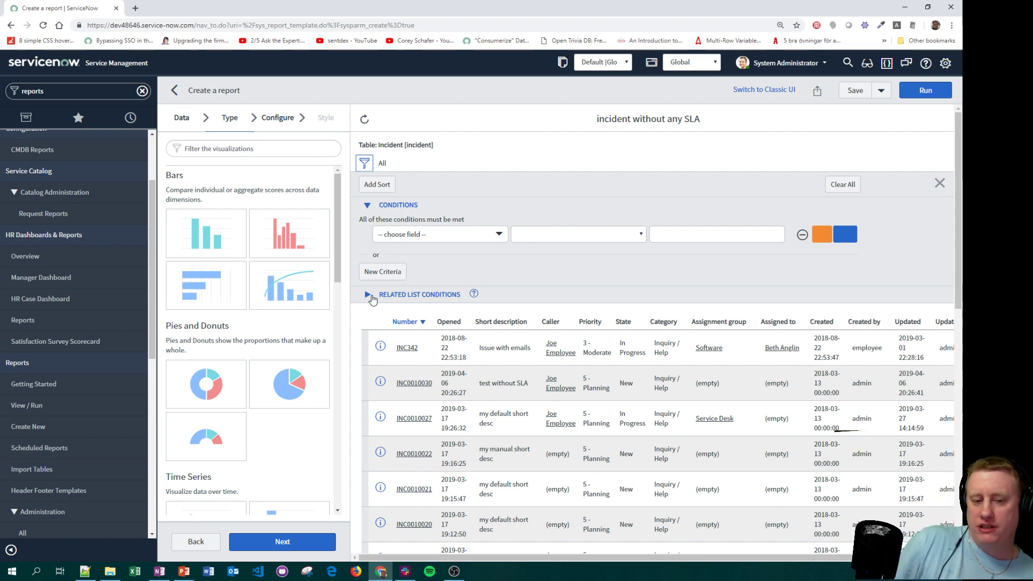
left_click(370, 296)
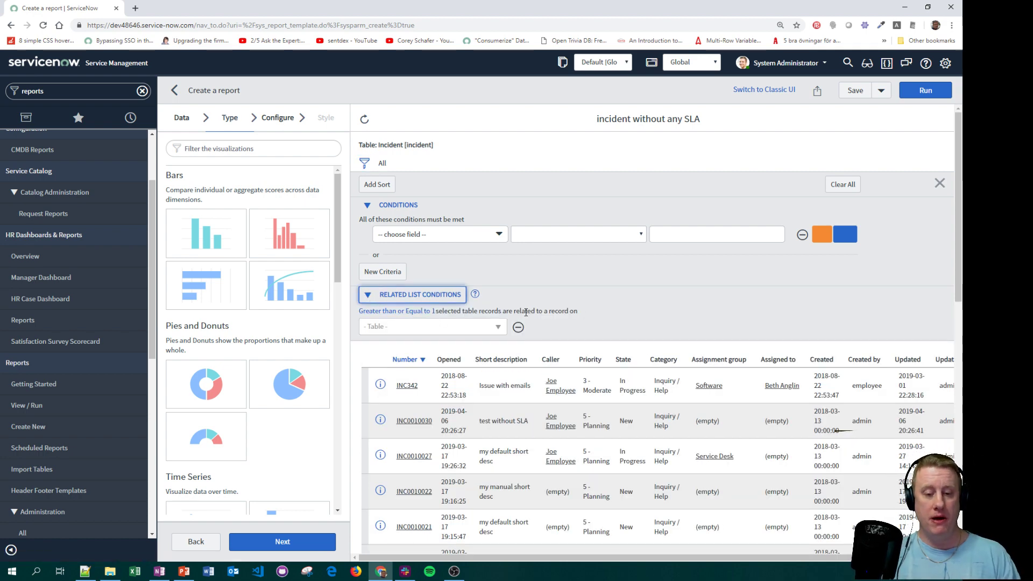
left_click(414, 296)
left_click(417, 296)
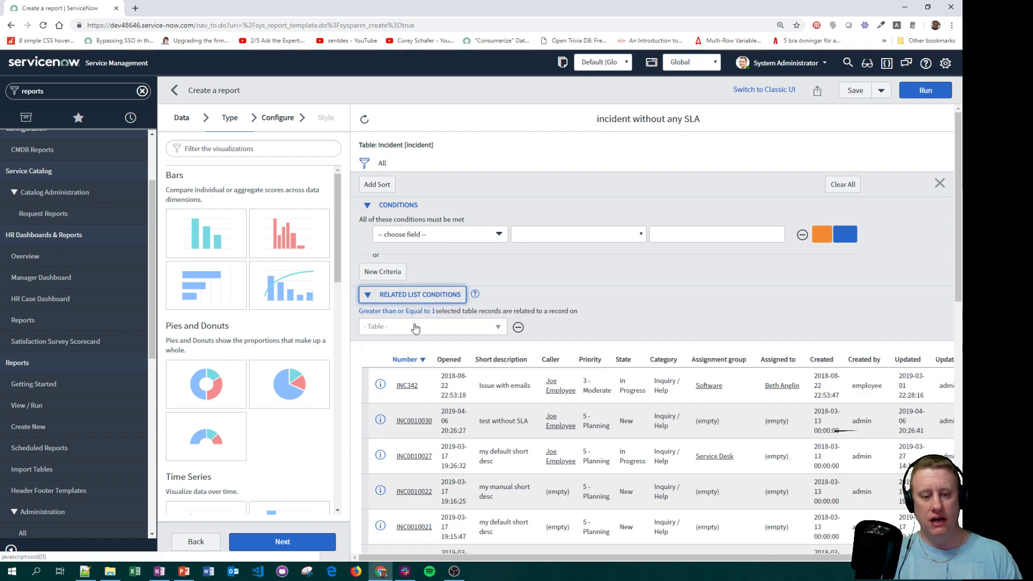
left_click(385, 329)
type("d")
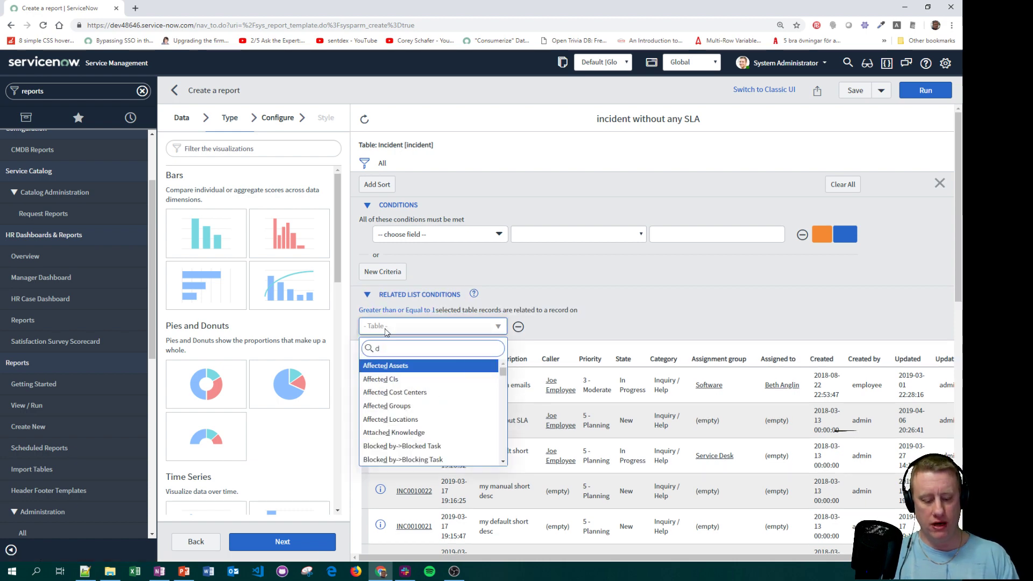
key("BackSpace")
type("sla")
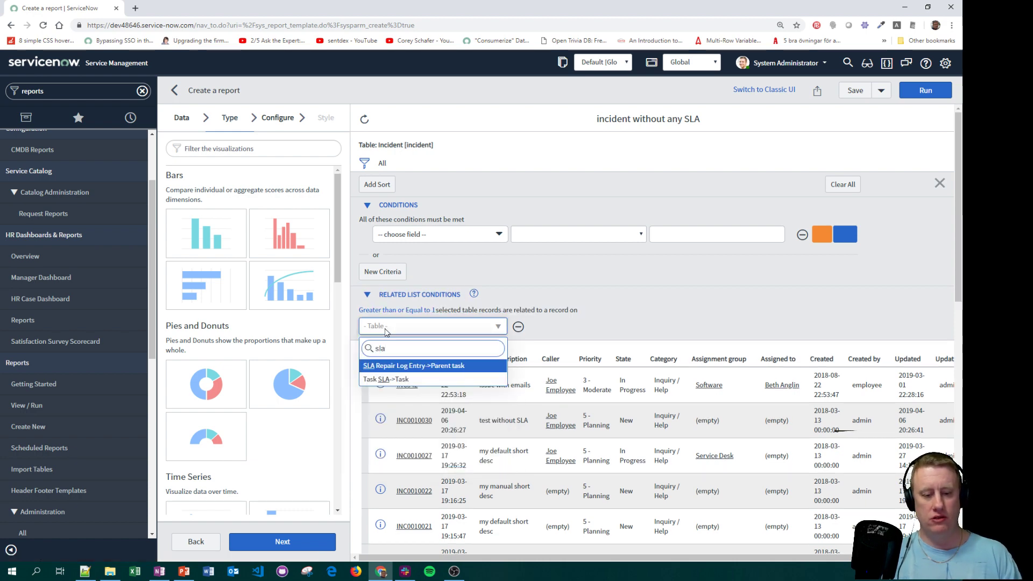
left_click(389, 380)
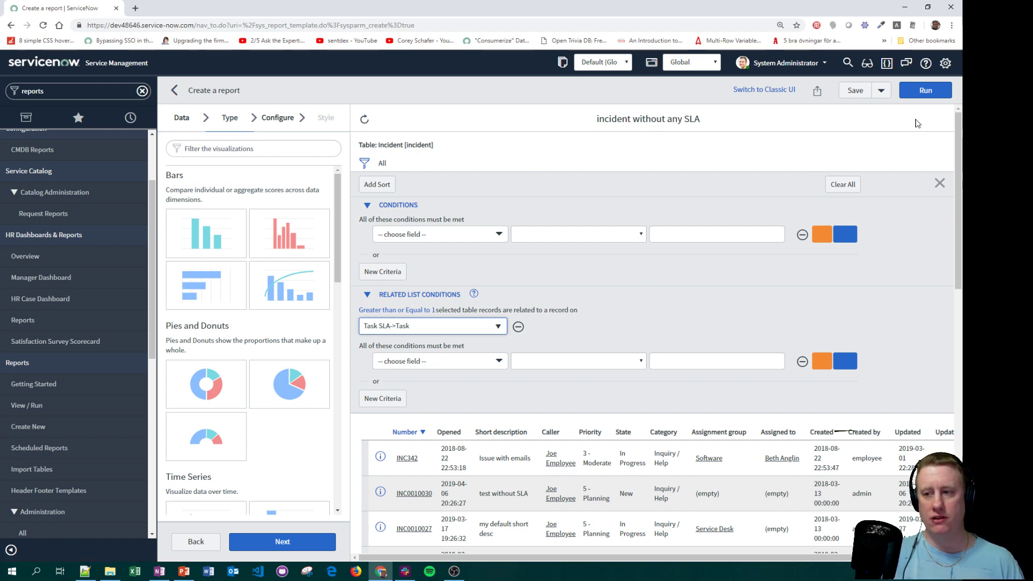
Run the report so the preview lists only incidents that have Task SLAs.
left_click(927, 94)
scroll(416, 469, "down", 1)
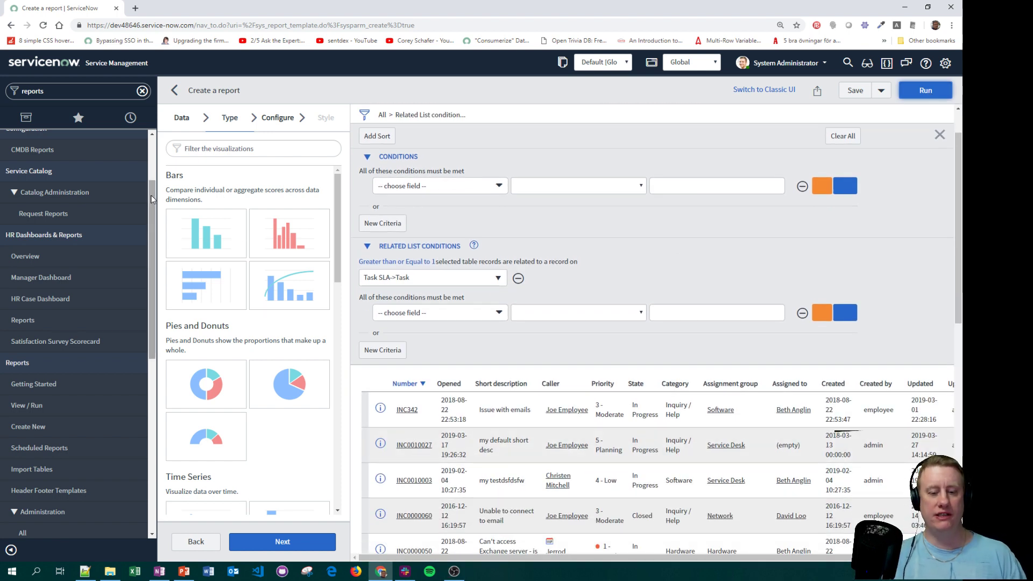
left_click(77, 94)
type("incident.LIST")
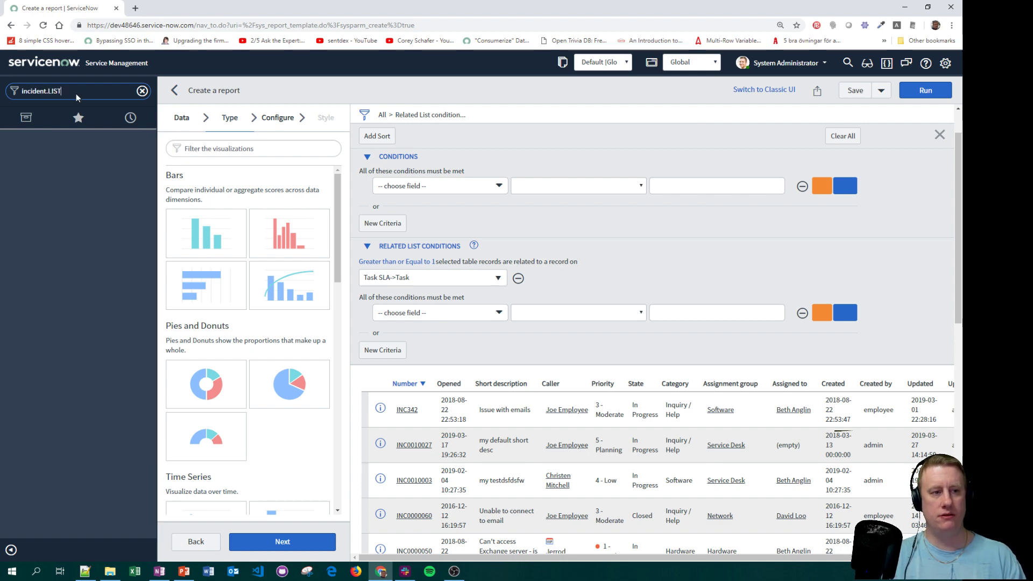
Open the full 74-record incident list in a new tab, find INC0010030, and return to the report.
key("Return")
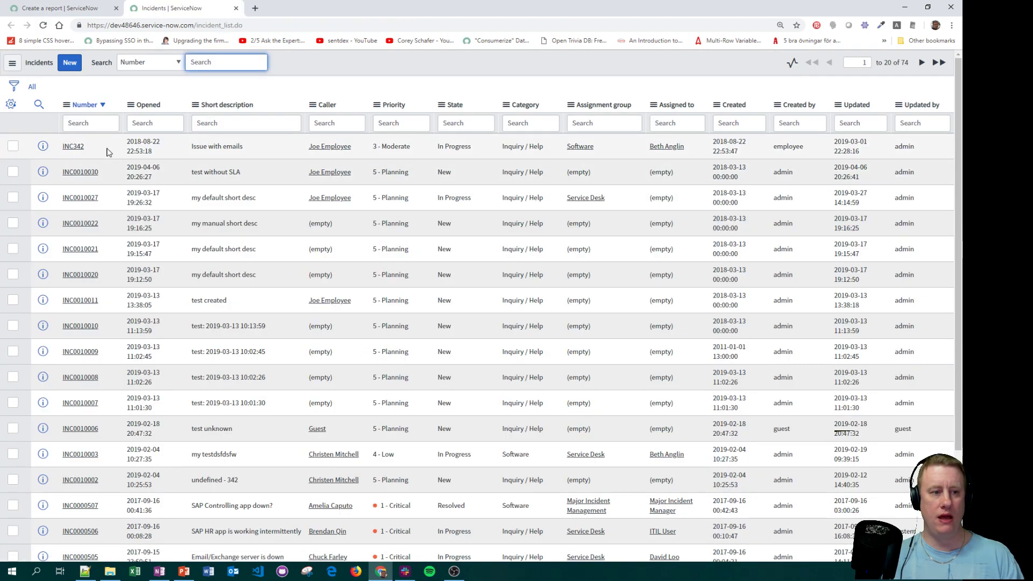
double_click(81, 171)
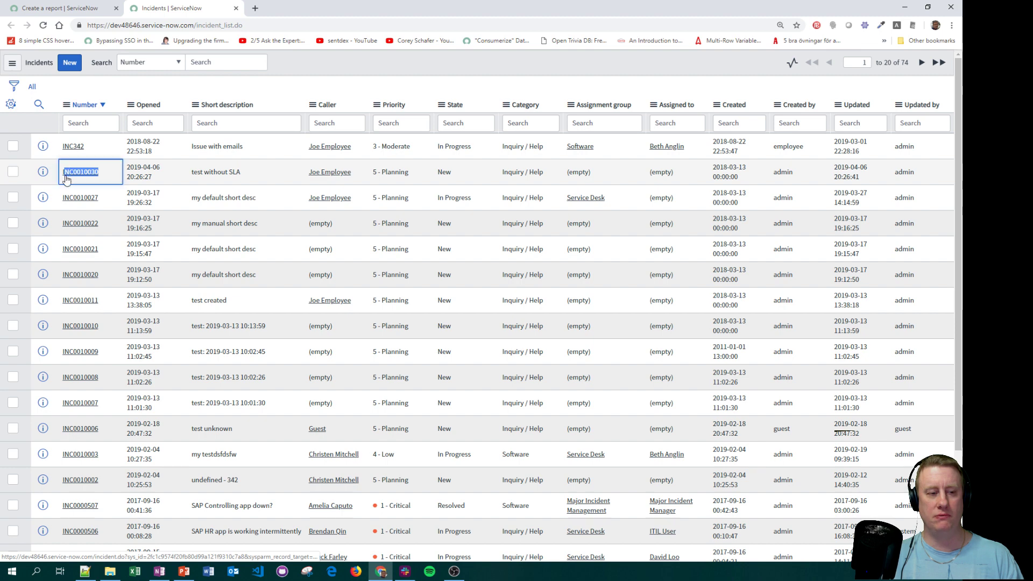
left_click(79, 10)
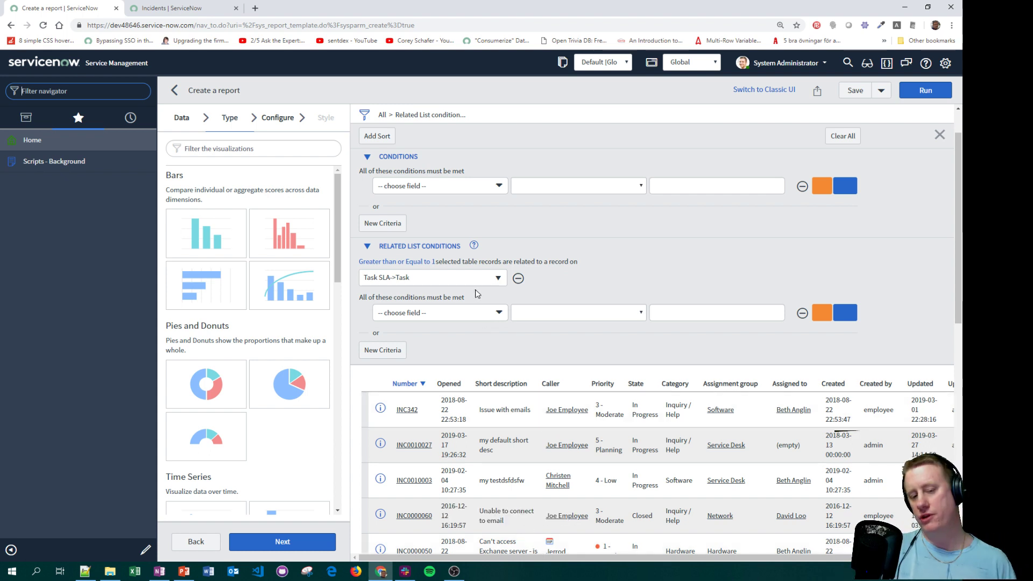
Set the Task SLA->Task quantity to None and rerun so 'test without SLA' appears first.
left_click(393, 264)
left_click(408, 308)
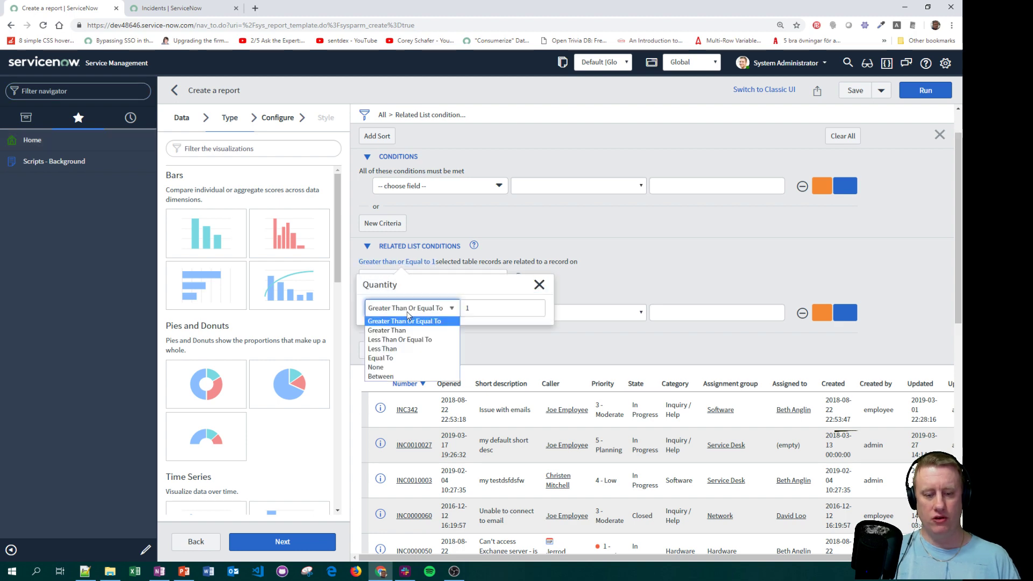
left_click(416, 371)
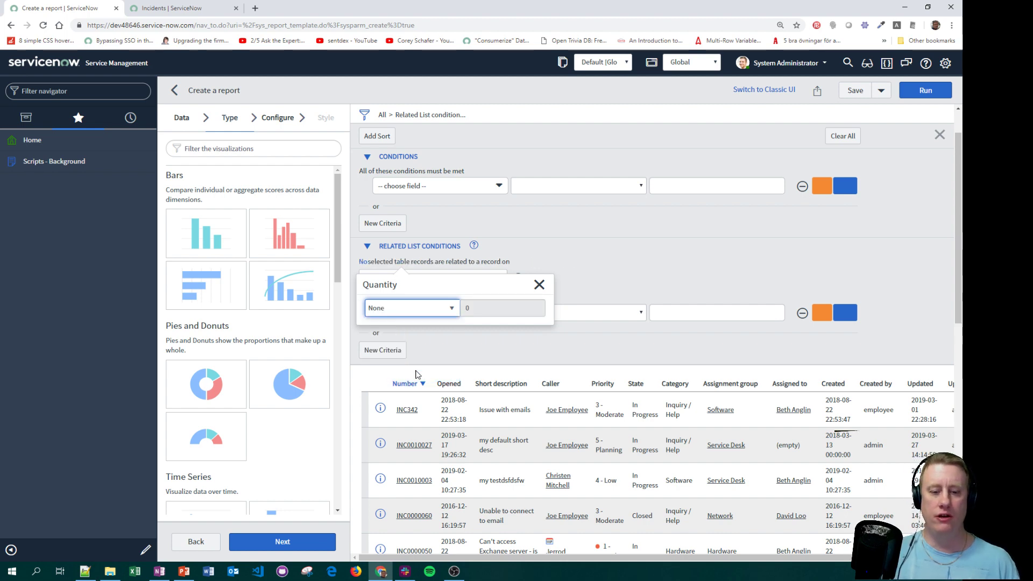
left_click(540, 284)
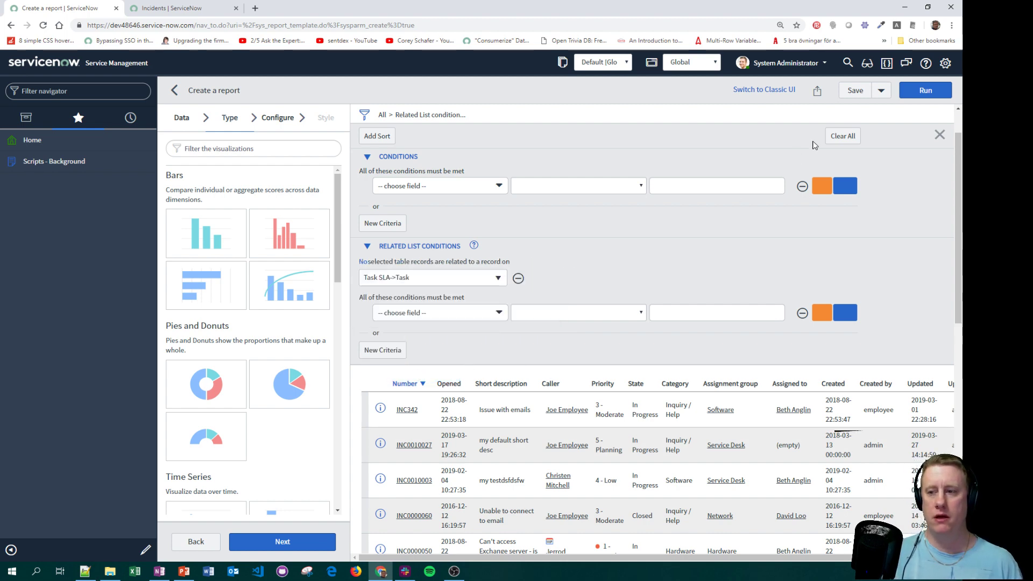
left_click(912, 95)
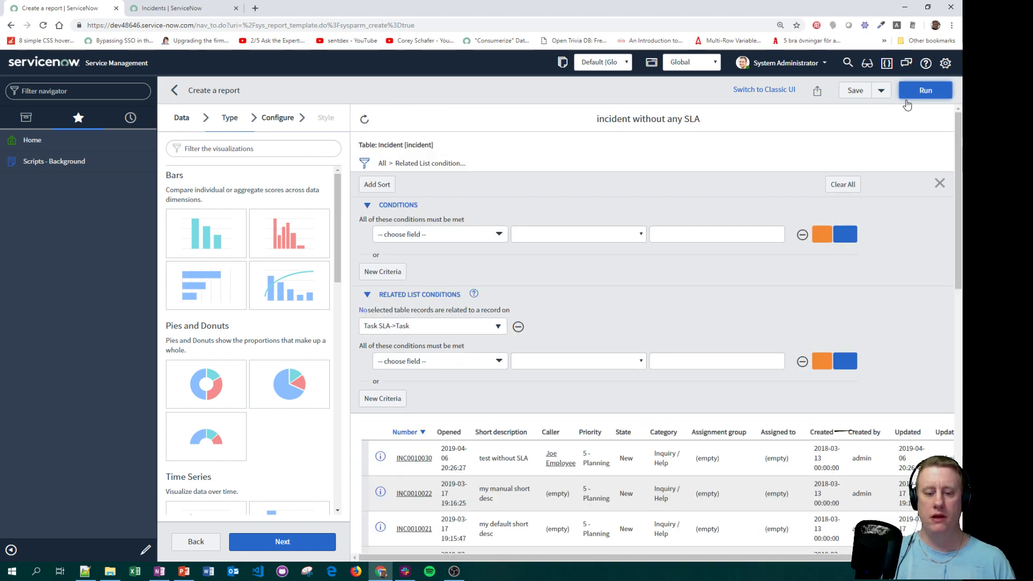
scroll(762, 272, "down", 3)
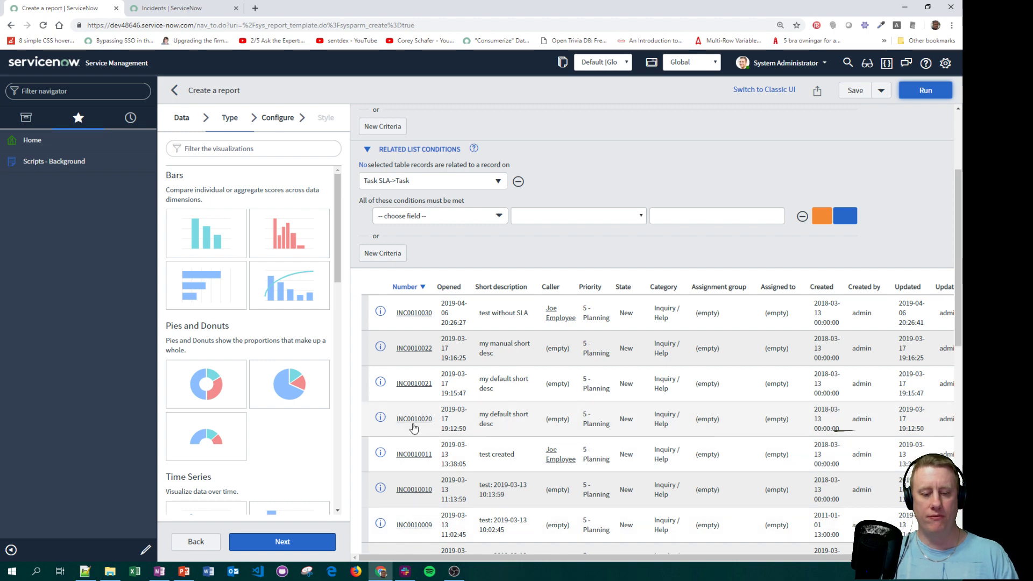
Open INC0010021 in a new tab, confirm it has no Task SLAs, then return to the report builder.
middle_click(407, 384)
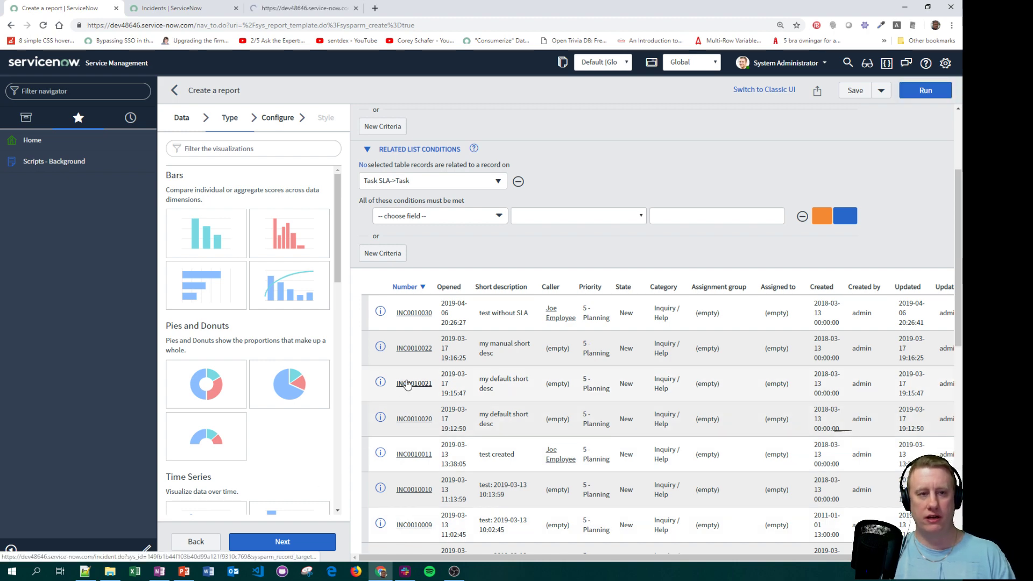
left_click(279, 12)
scroll(162, 332, "down", 5)
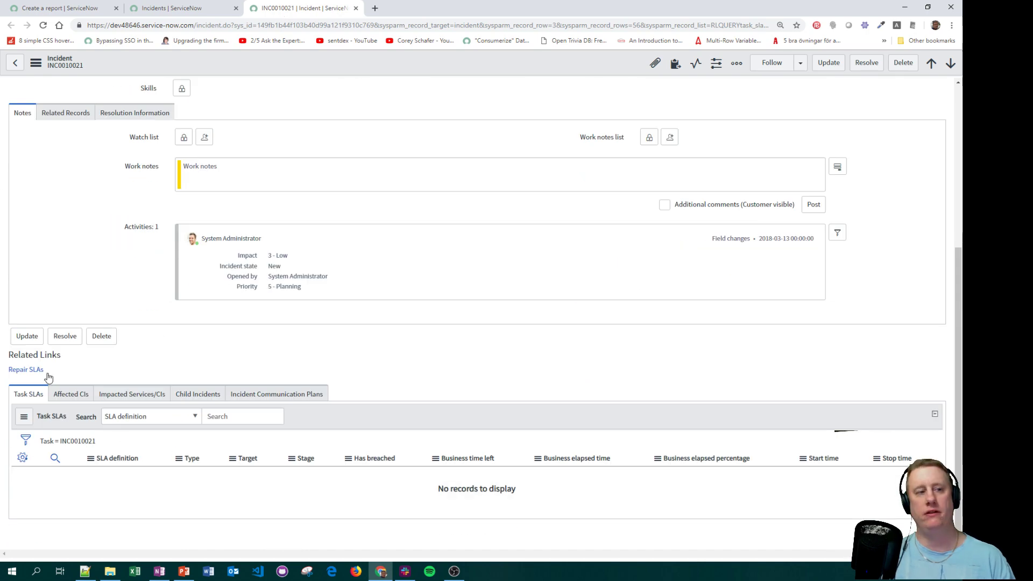
left_click(81, 8)
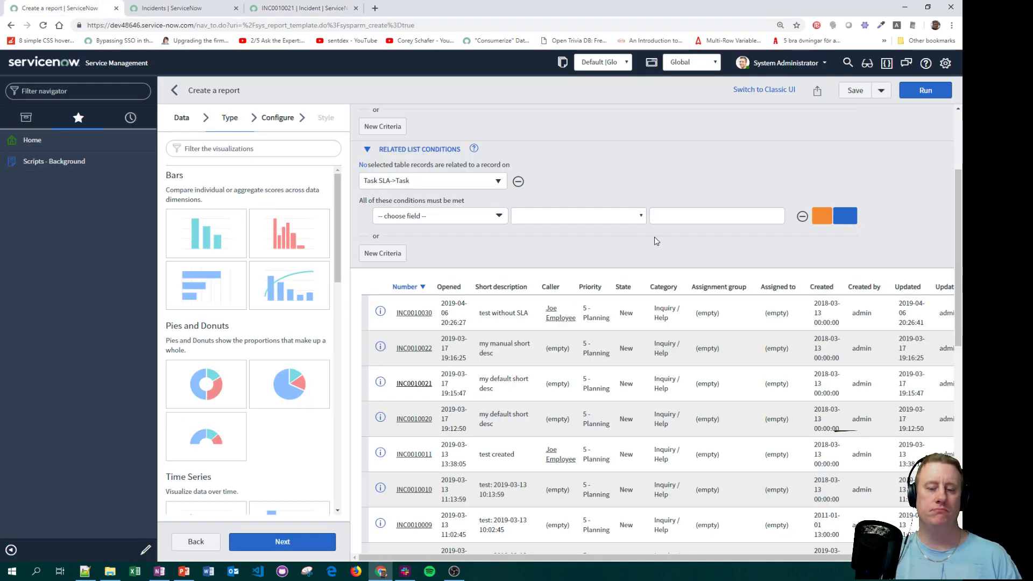
scroll(655, 236, "up", 1)
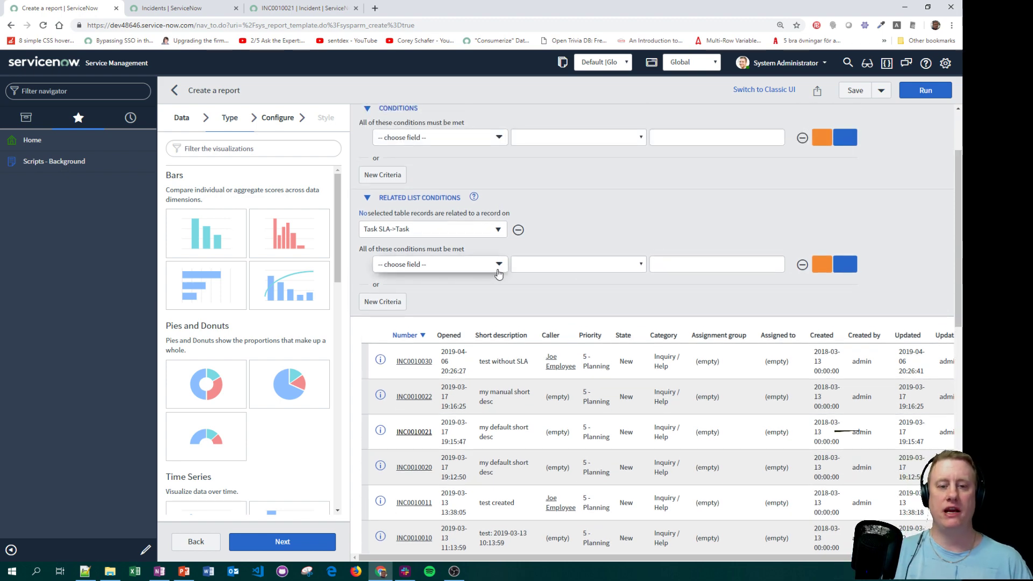
scroll(499, 274, "up", 2)
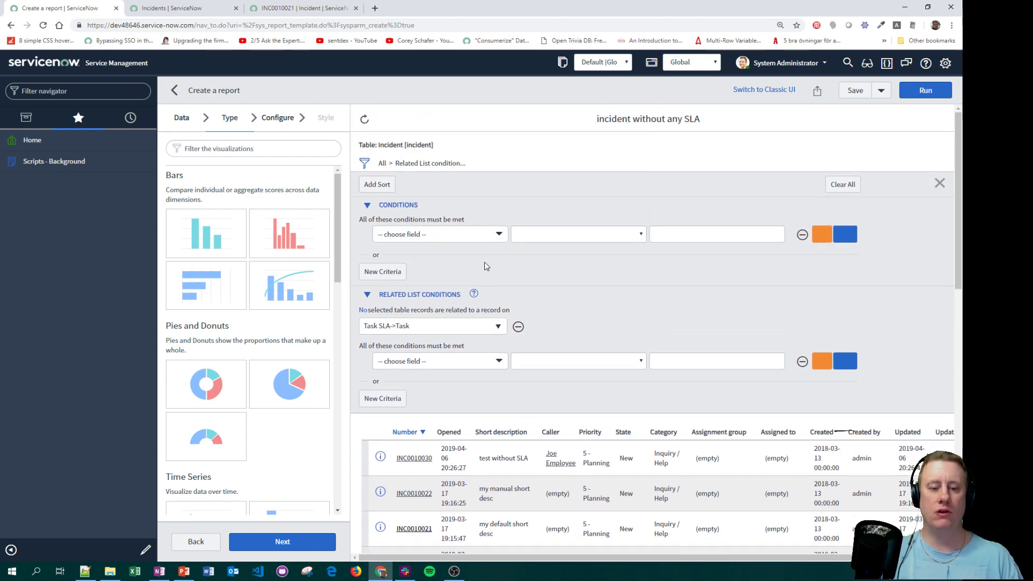
Change the related condition quantity to Greater Than Or Equal To 1 Task SLA record.
left_click(363, 310)
left_click(404, 356)
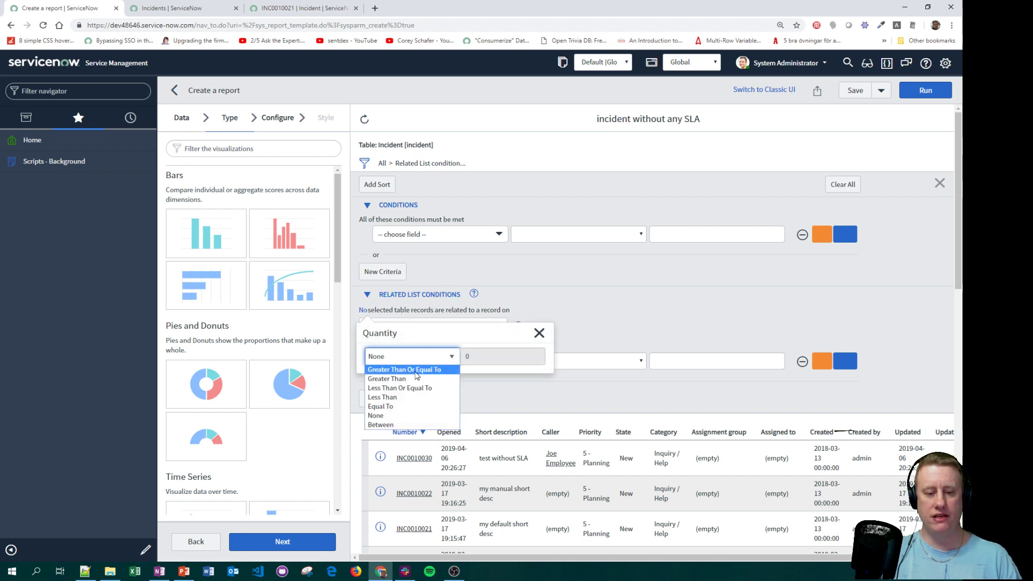
left_click(415, 370)
left_click(473, 358)
type("1")
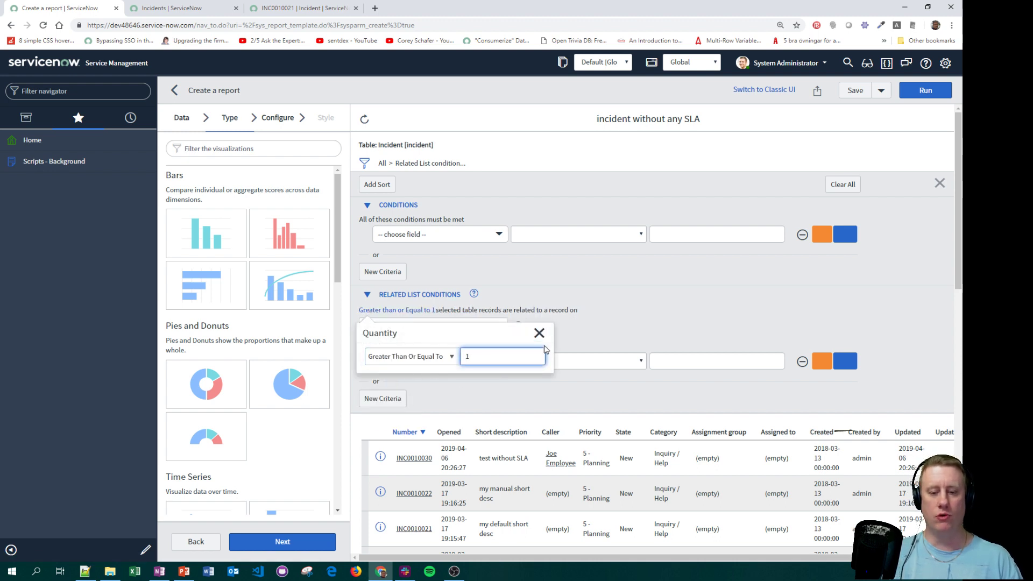
left_click(539, 334)
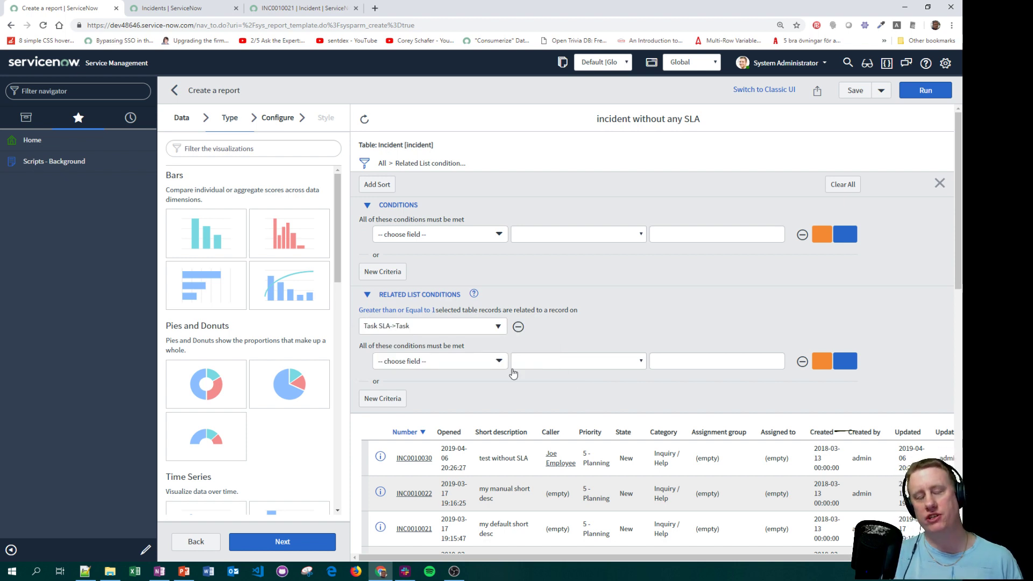
Restrict those Task SLAs to Has breached is true and rerun the report.
left_click(491, 361)
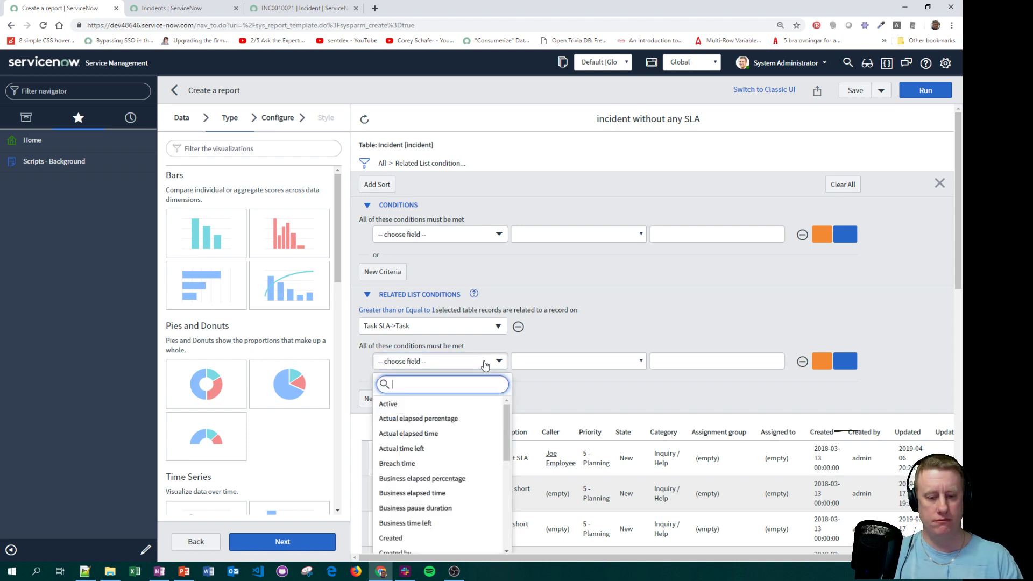
type("ha")
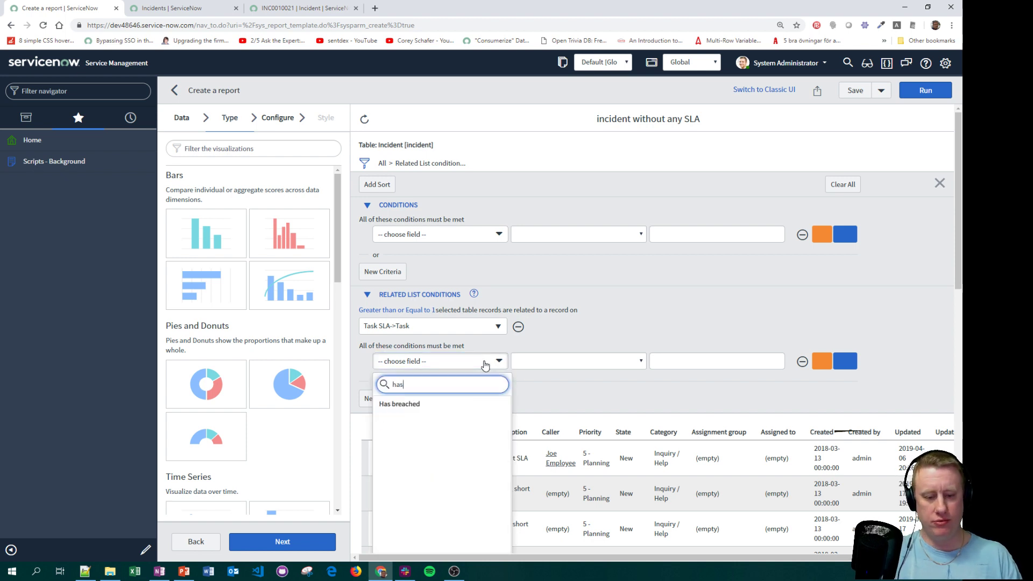
type("s")
key("Return")
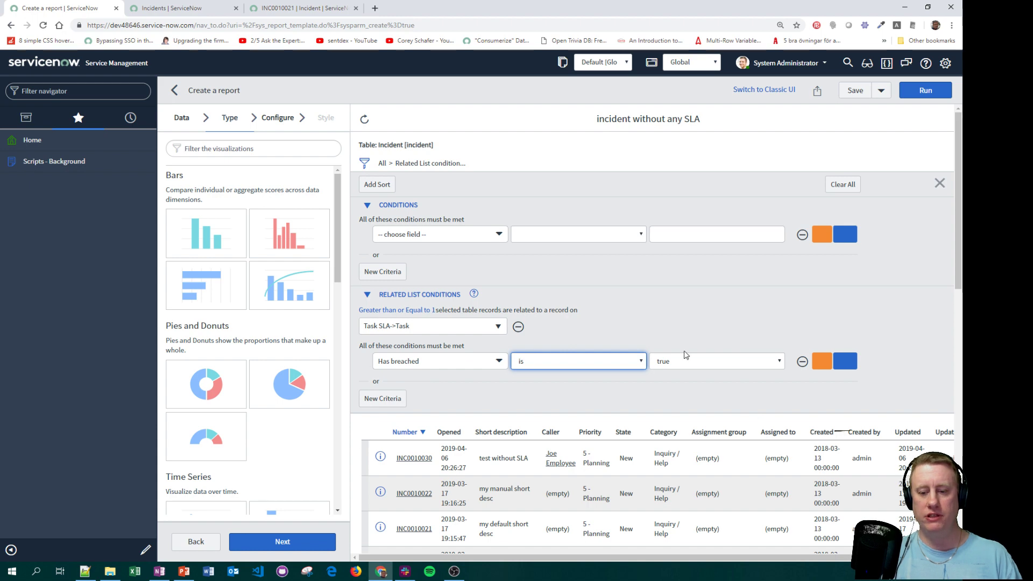
left_click(926, 92)
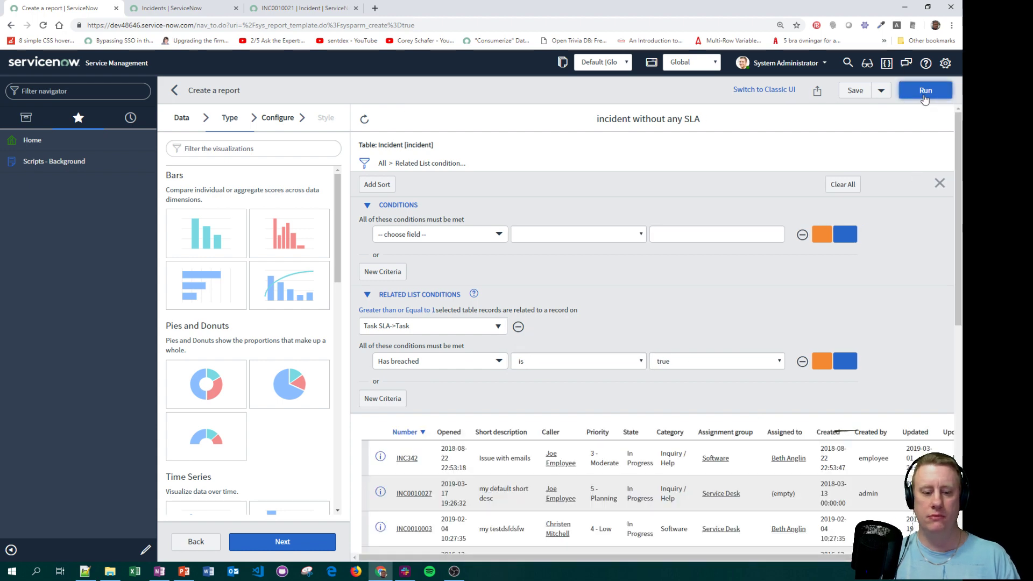
scroll(492, 450, "down", 1)
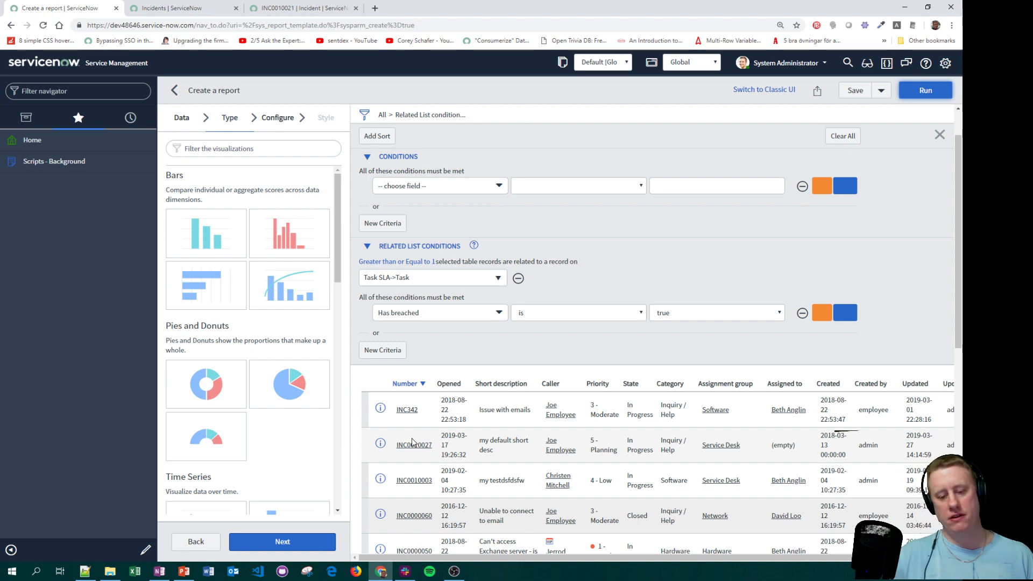
scroll(414, 438, "down", 1)
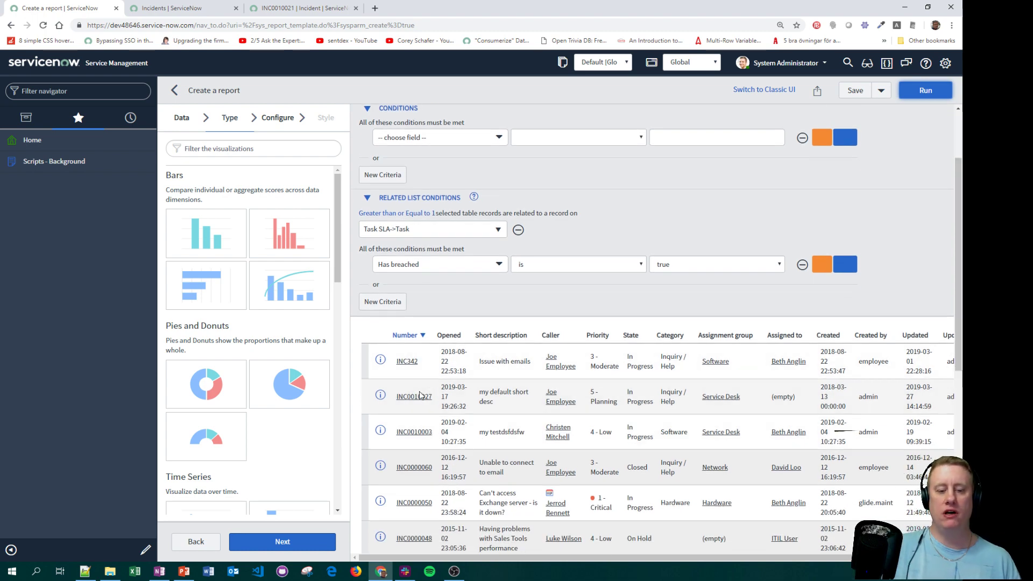
scroll(420, 396, "down", 2)
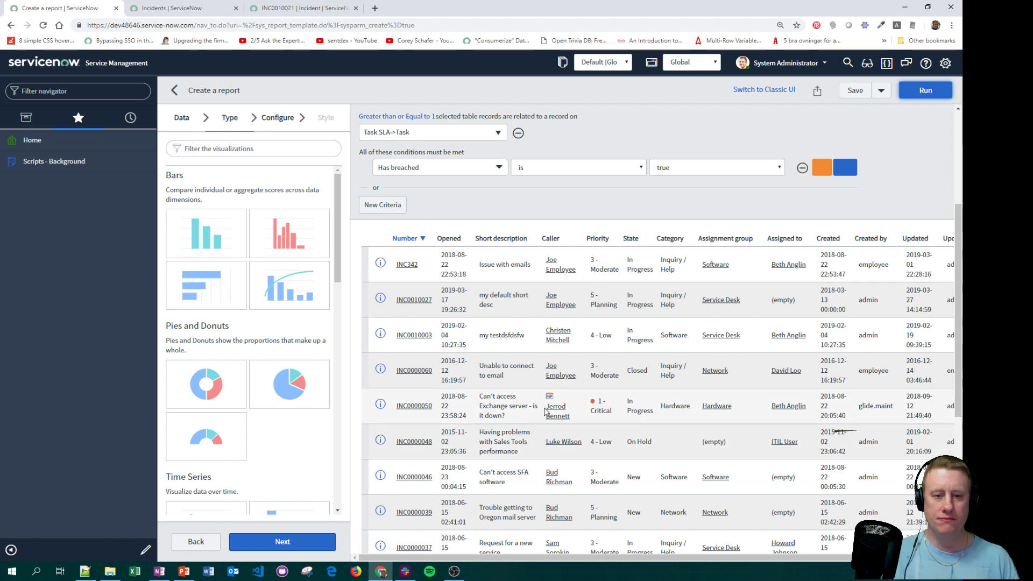
scroll(549, 406, "up", 3)
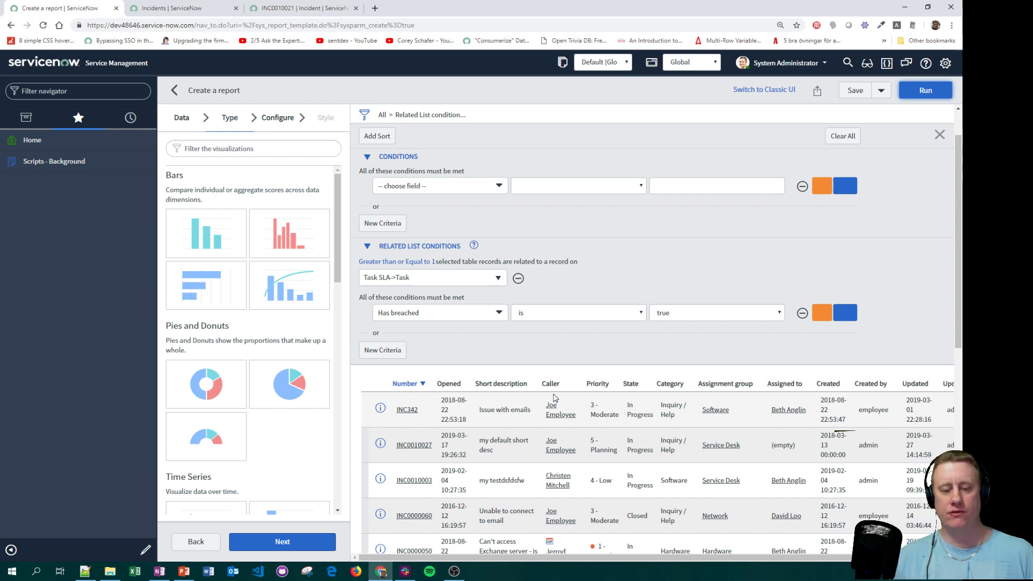
left_click(497, 278)
scroll(462, 376, "up", 2)
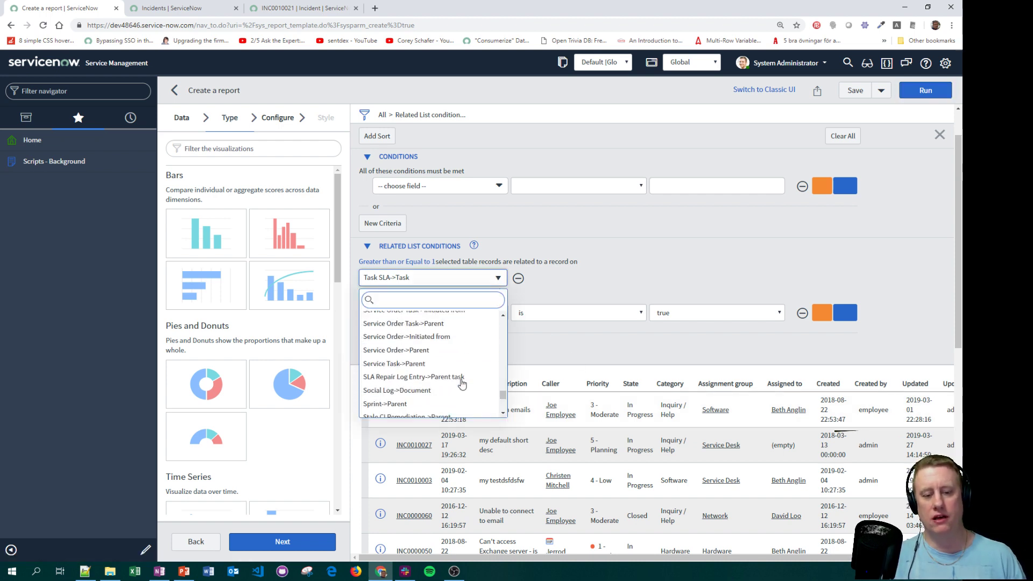
scroll(462, 384, "up", 8)
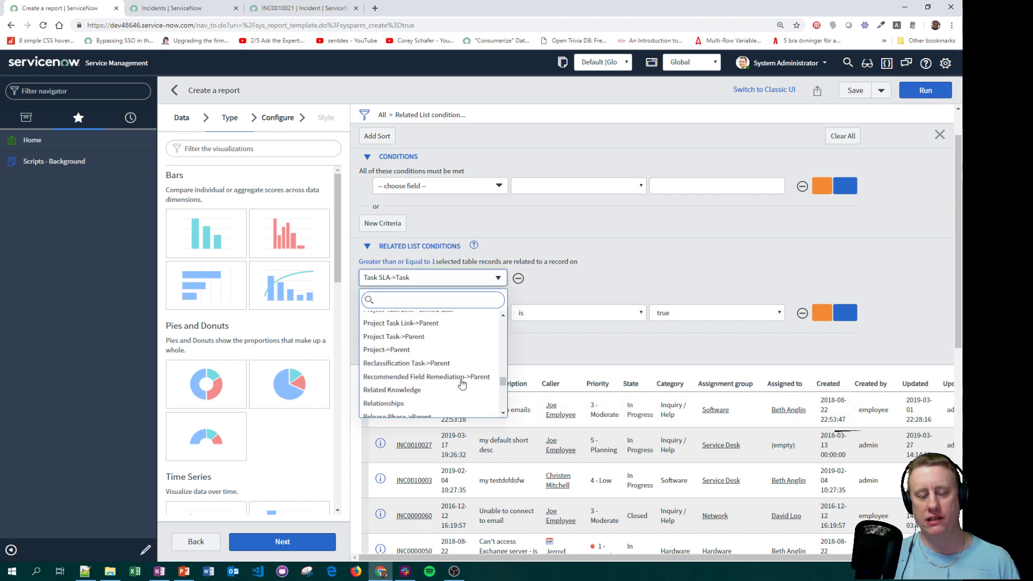
scroll(462, 383, "up", 1)
scroll(462, 384, "up", 2)
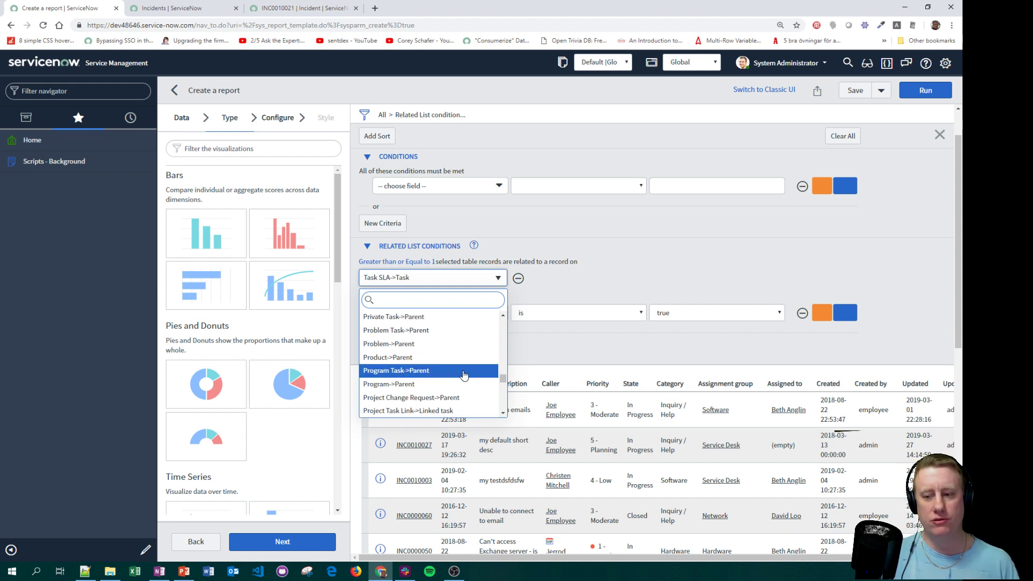
left_click(595, 277)
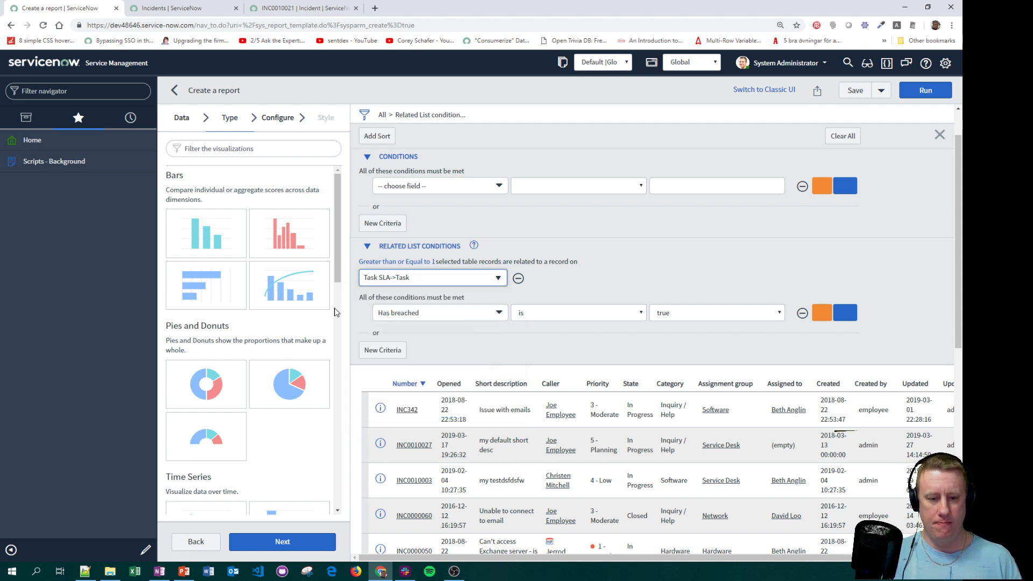
left_click(382, 350)
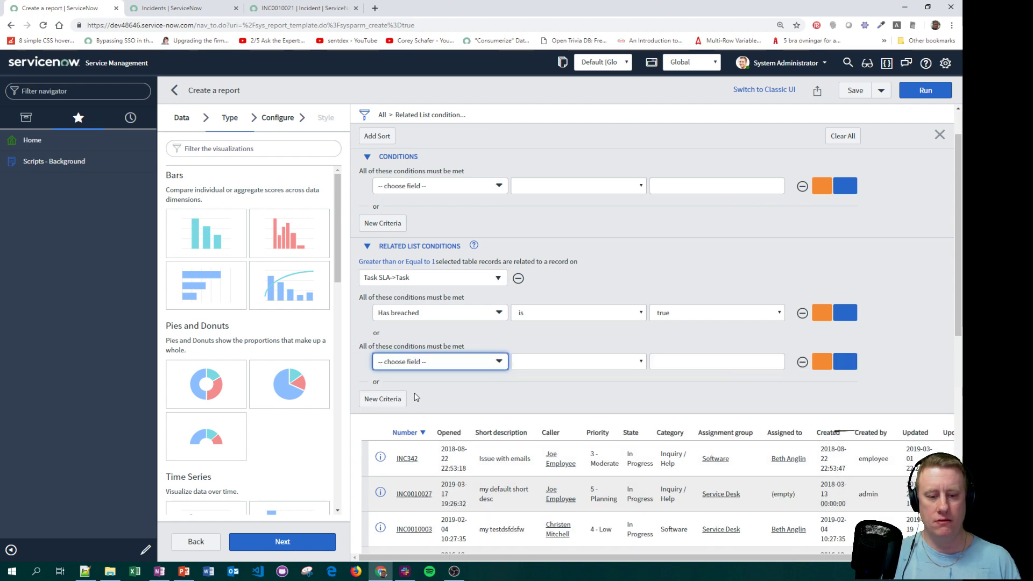
left_click(802, 362)
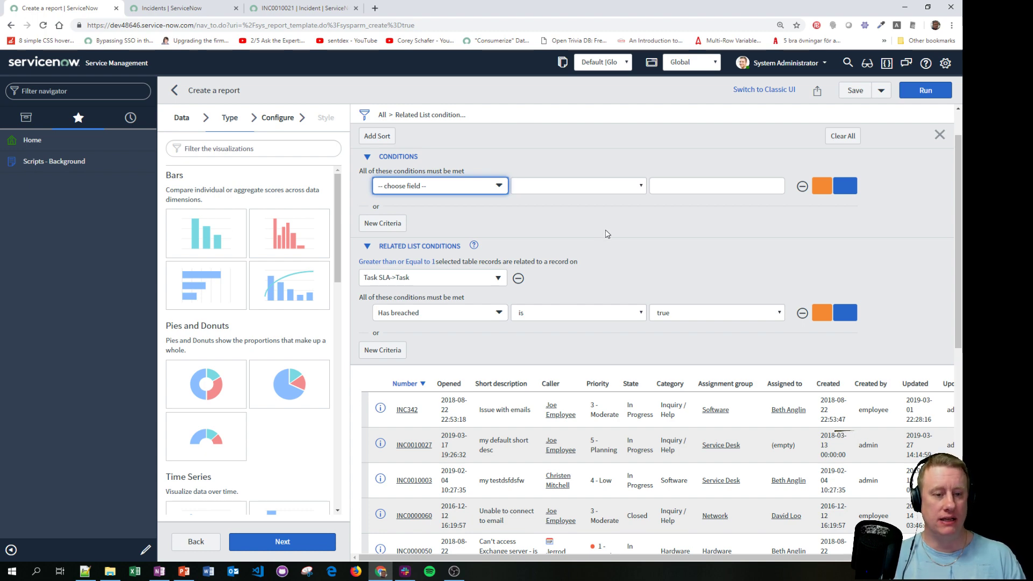
Review the Related List Condition requiring at least 1 Task SLA where Has breached is true.
scroll(607, 234, "up", 1)
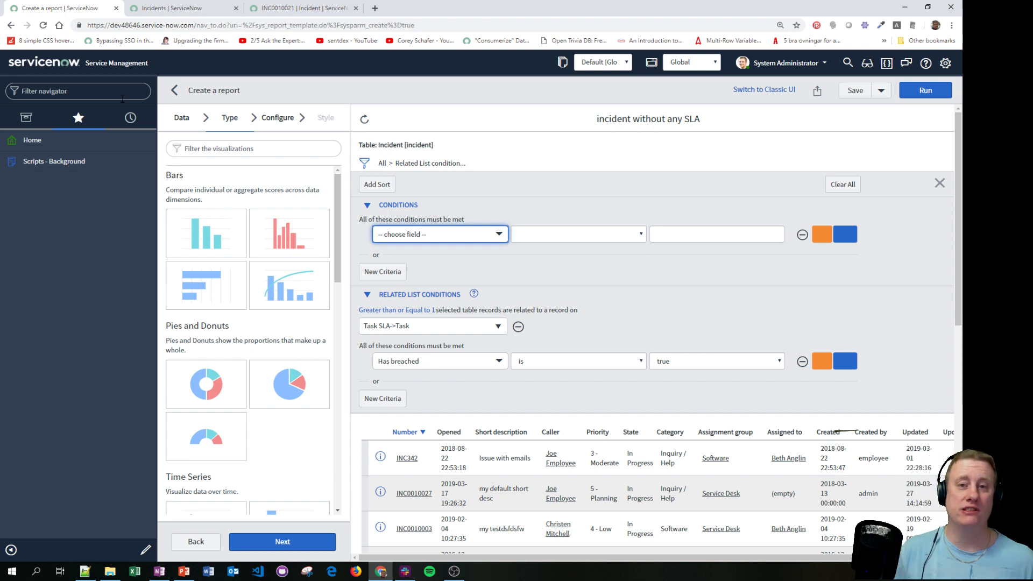
Rename the incident report to 'incident data set'.
left_click(81, 93)
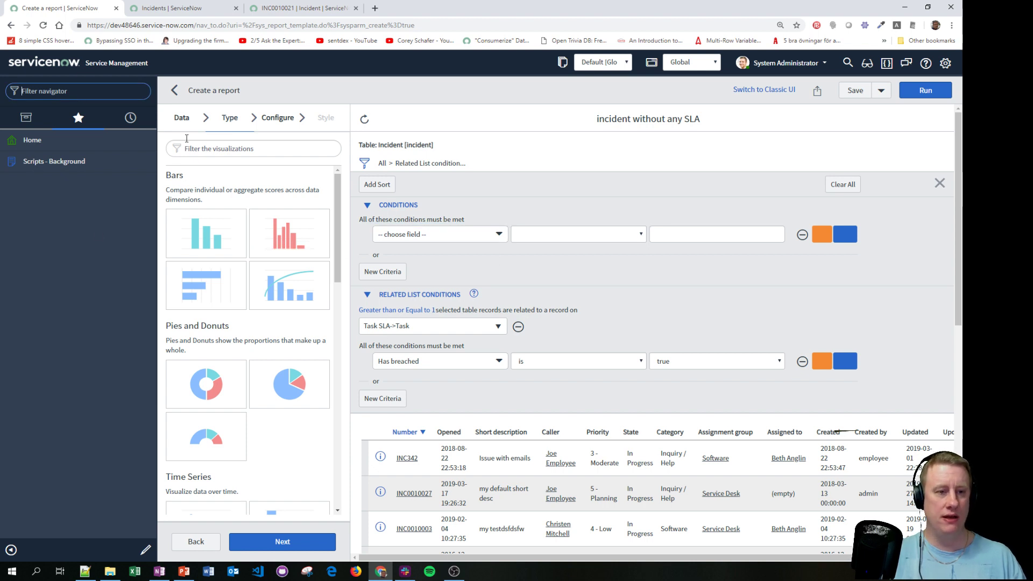
left_click(181, 118)
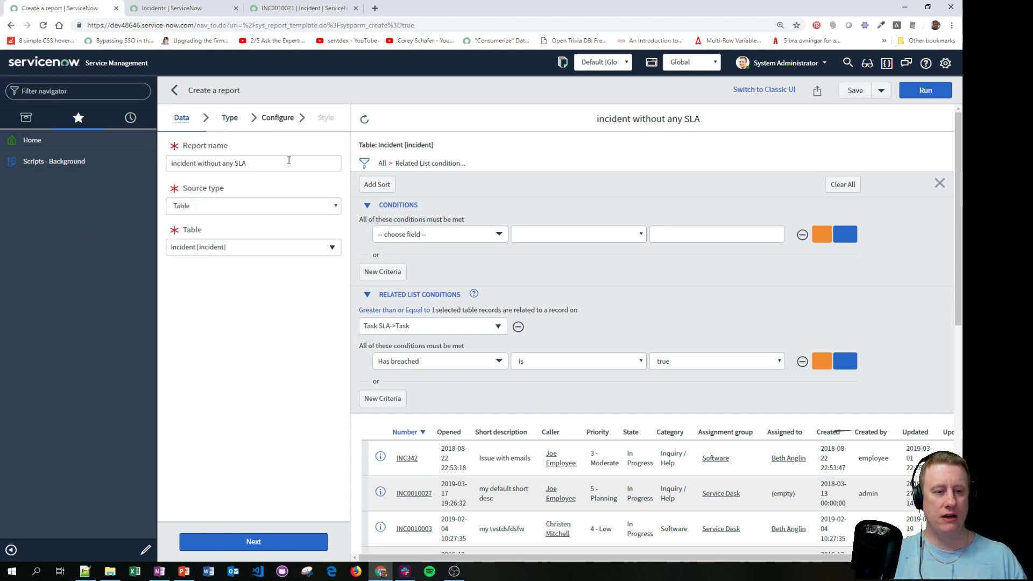
left_click_drag(288, 163, 92, 161)
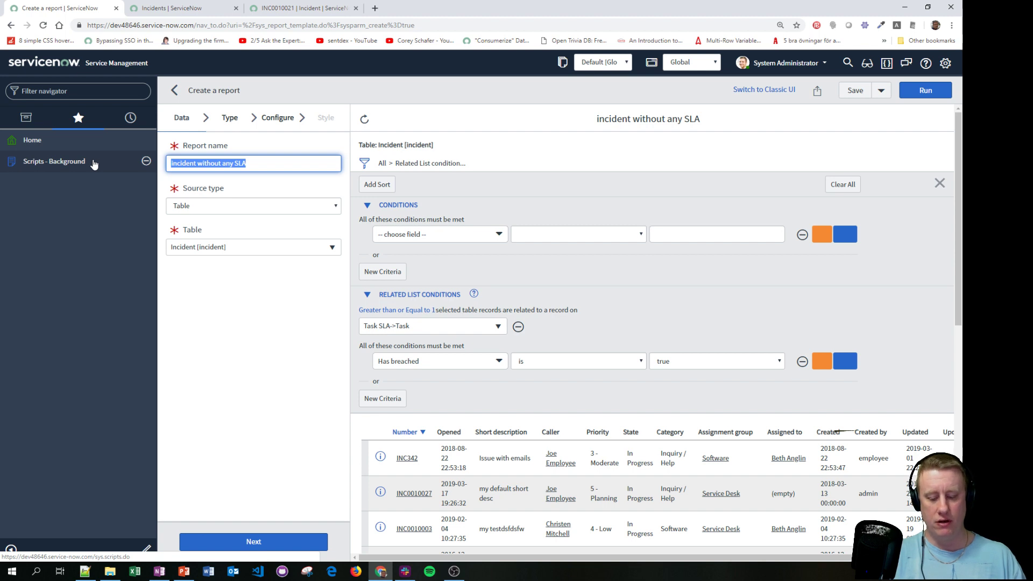
type("incident data")
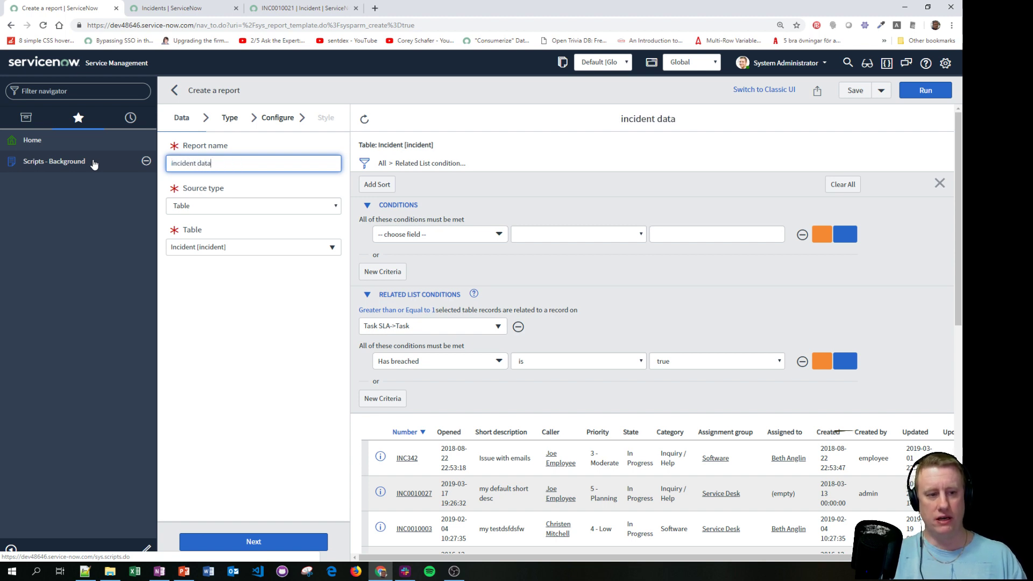
type(" set")
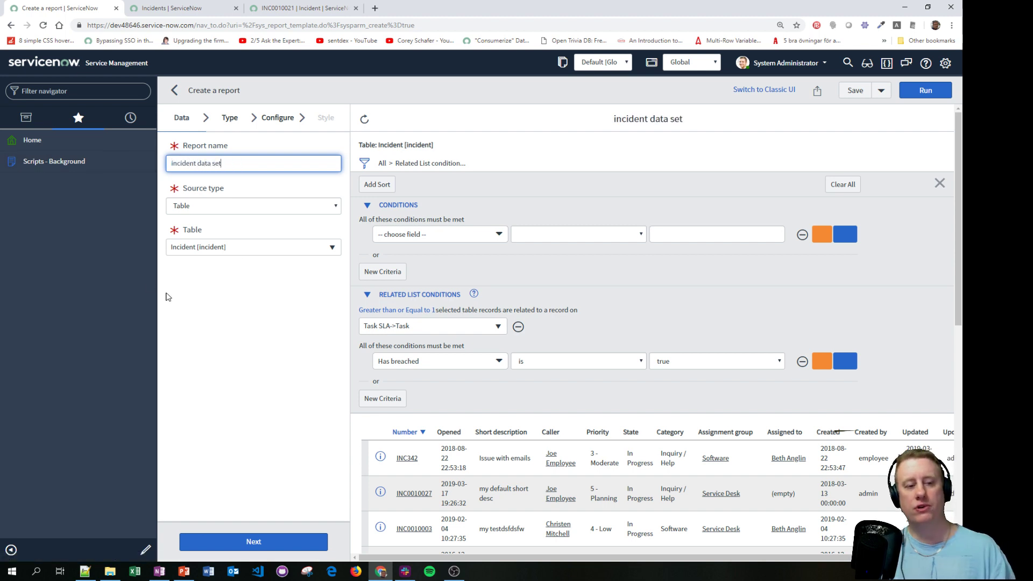
Make the report a Time Series line chart and move on to its trend settings.
left_click(268, 547)
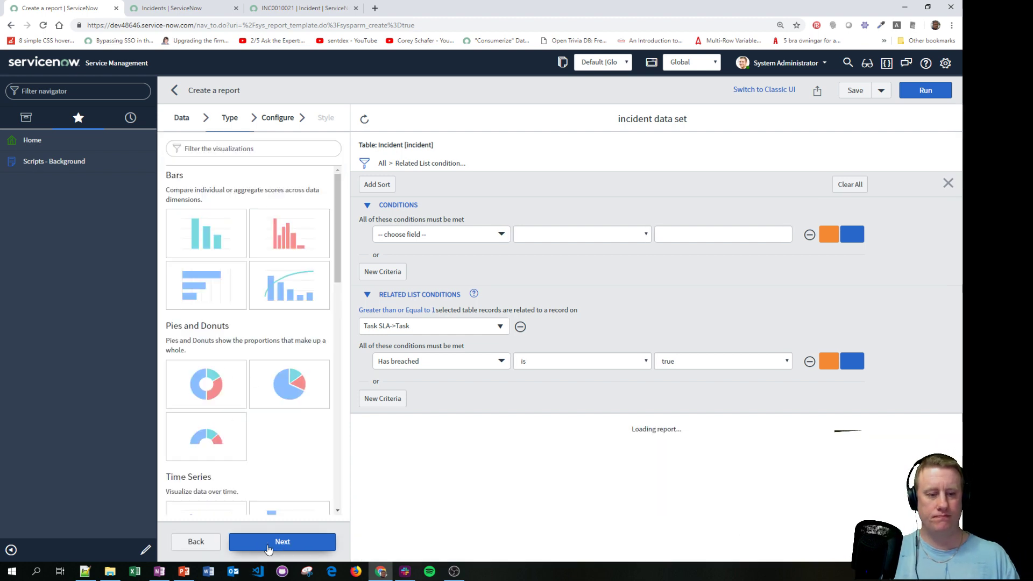
scroll(258, 366, "down", 3)
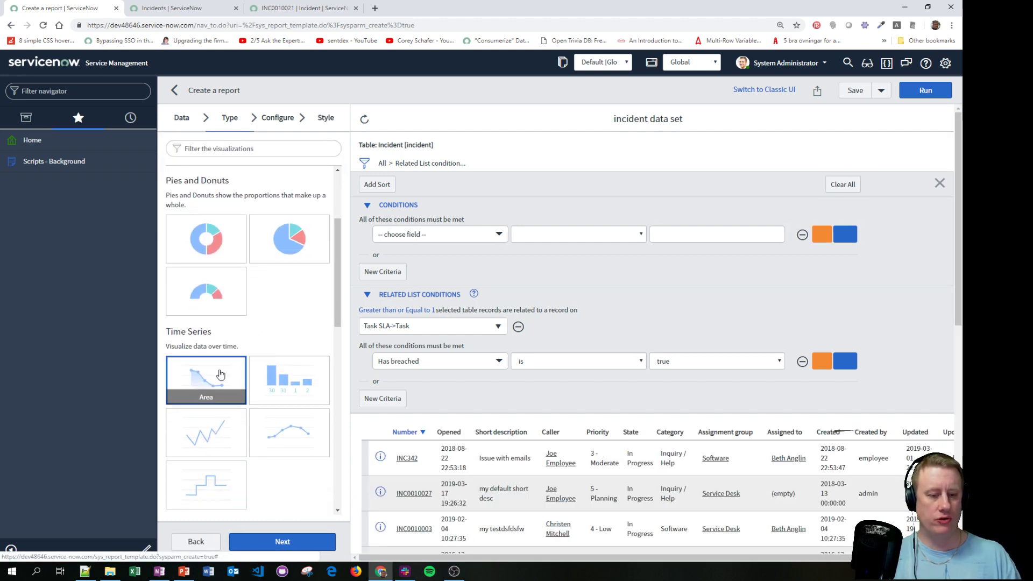
left_click(207, 433)
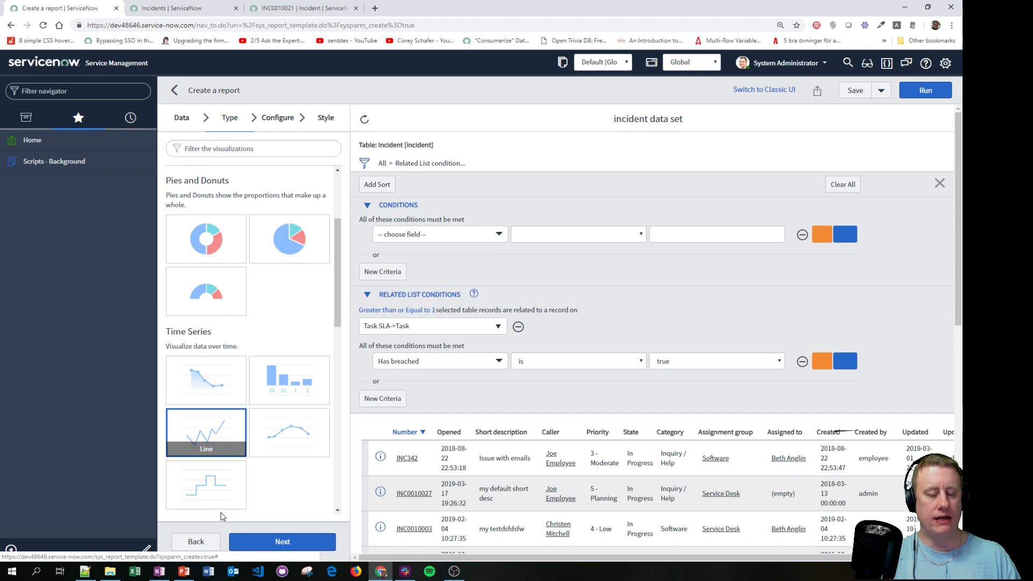
left_click(238, 538)
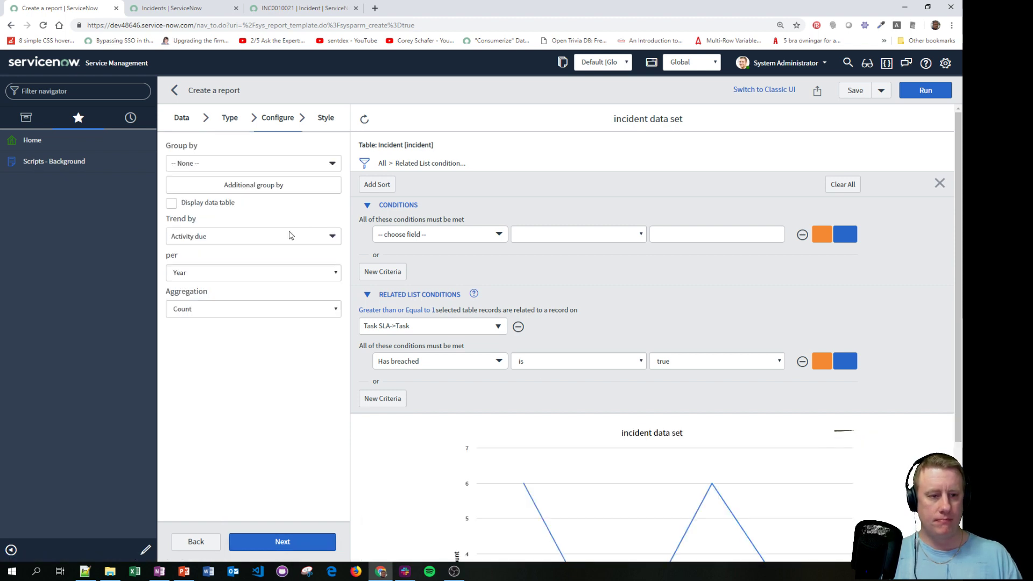
left_click(226, 238)
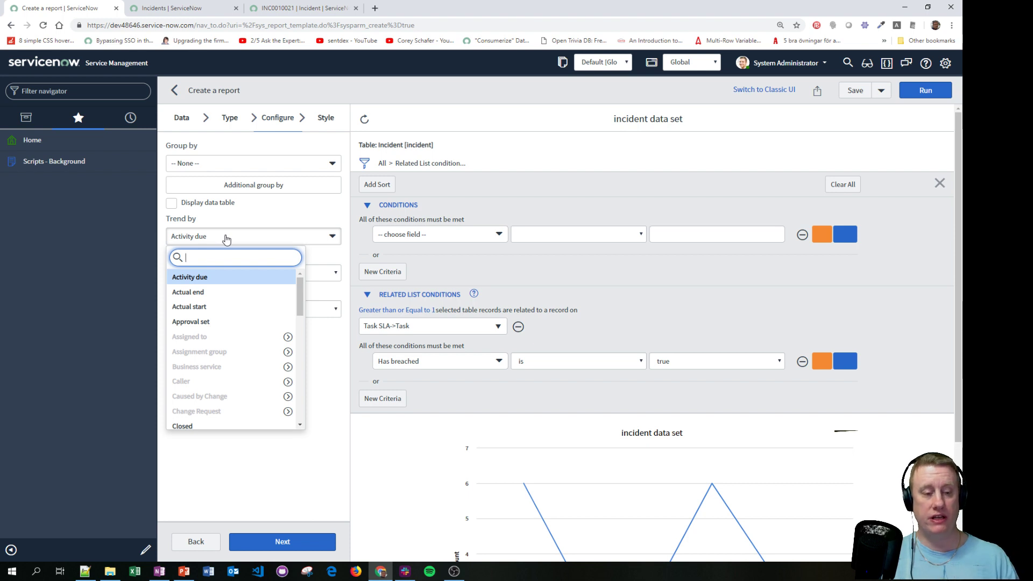
Rename the report to 'change request'.
left_click(181, 117)
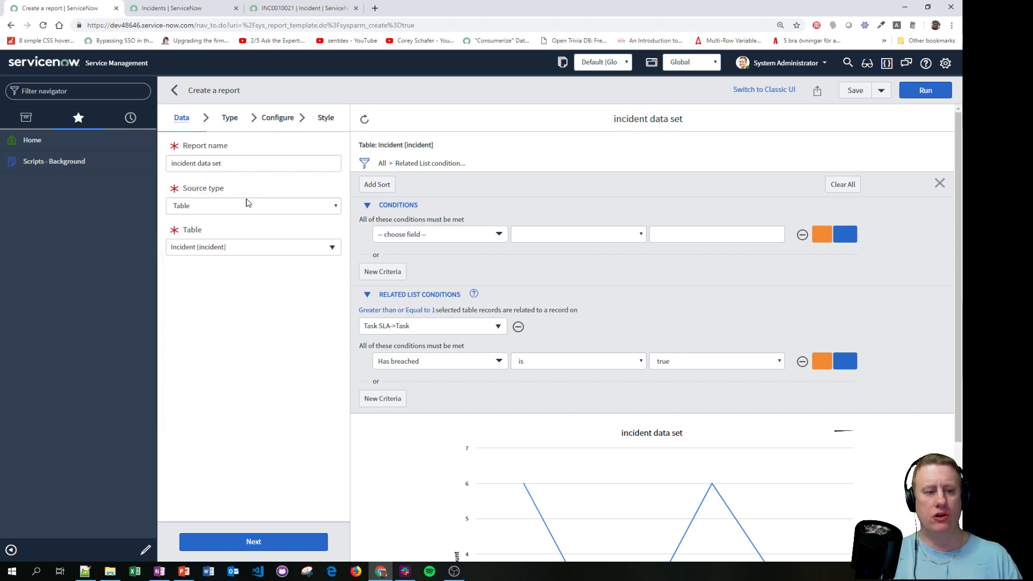
key("Tab")
type("change")
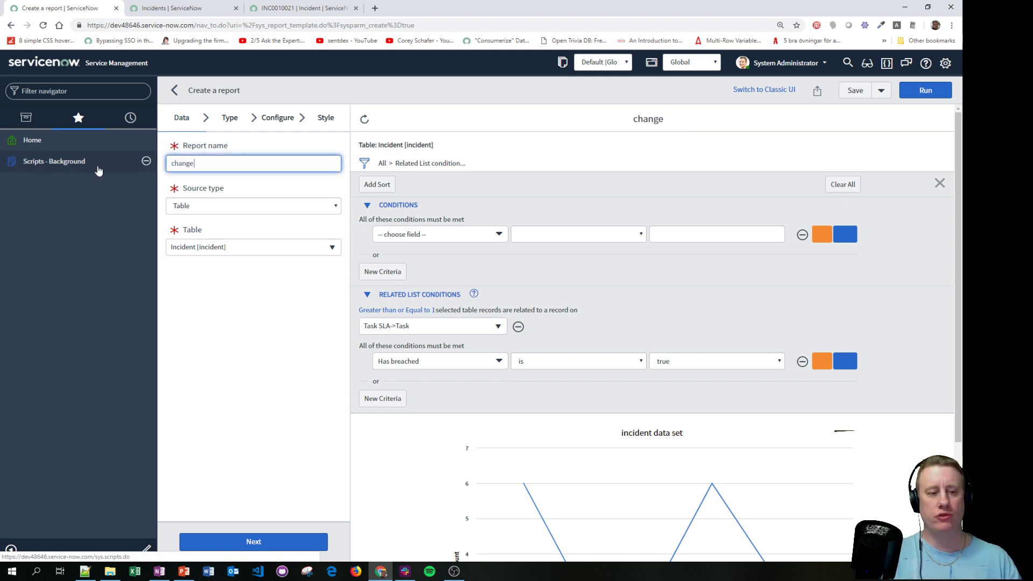
type(" request")
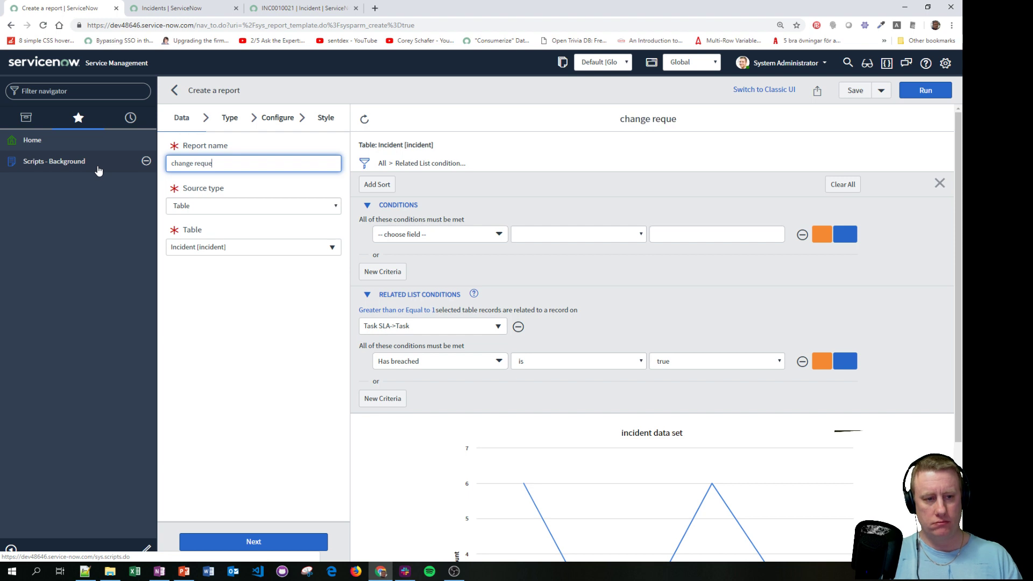
Switch the report's source table to Change Request [change_request].
left_click(225, 248)
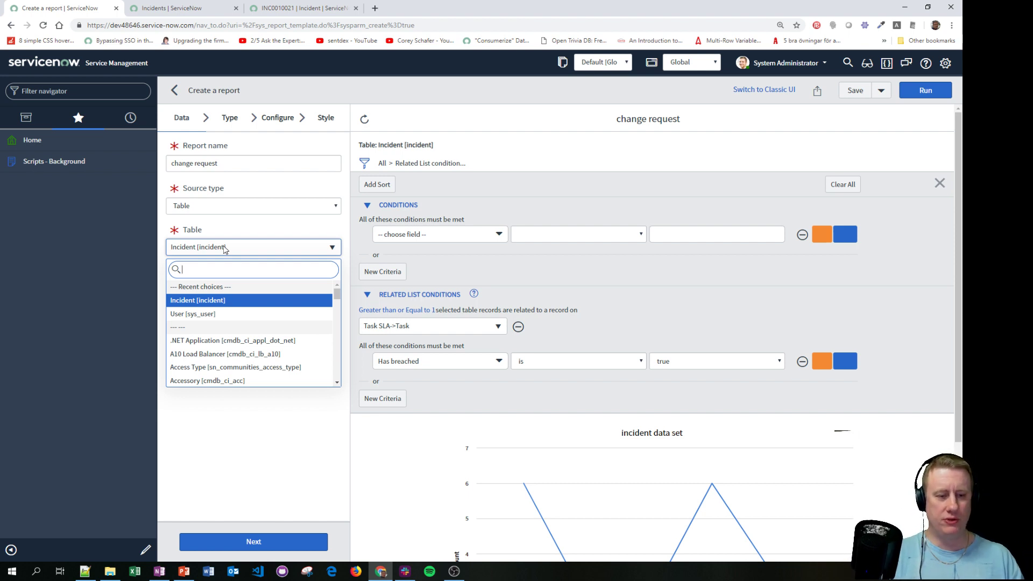
type("change")
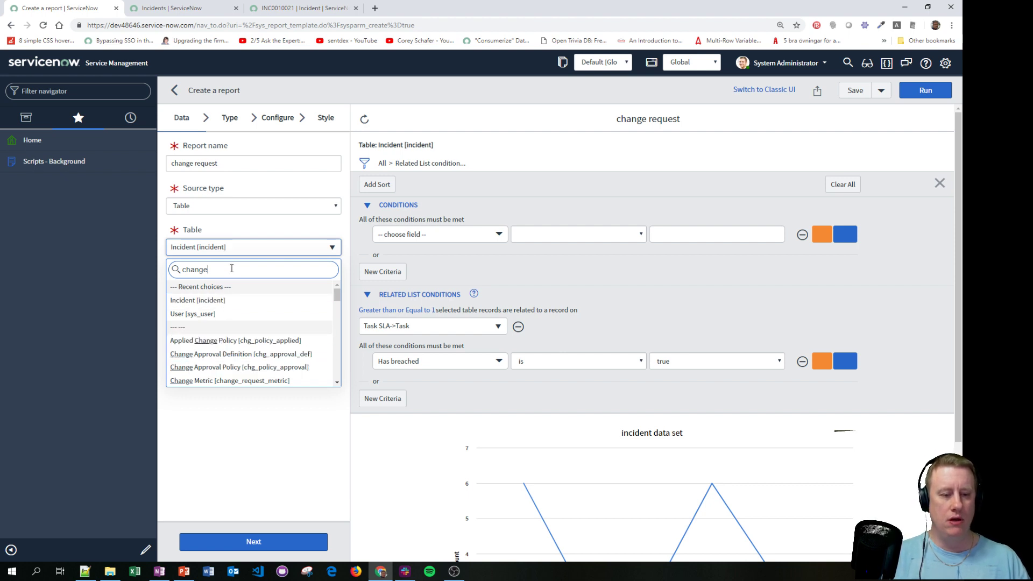
left_click_drag(231, 268, 147, 280)
type("[change")
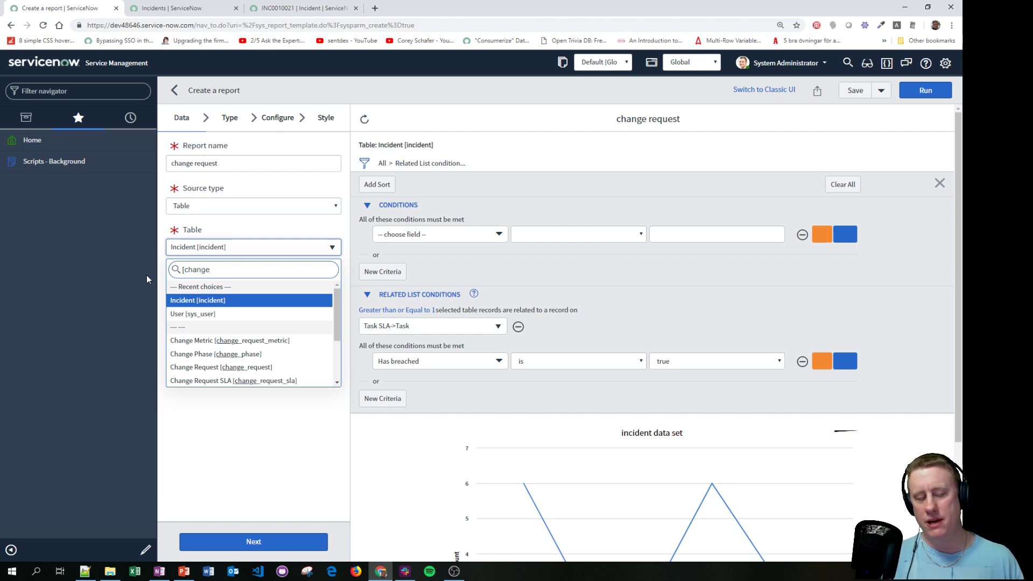
scroll(216, 345, "down", 3)
scroll(215, 355, "up", 2)
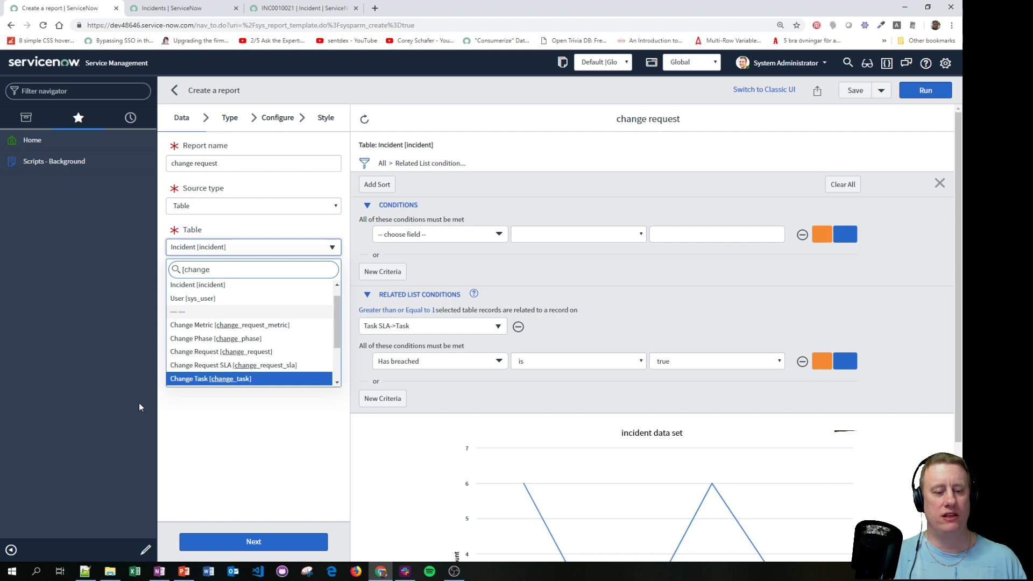
left_click(244, 353)
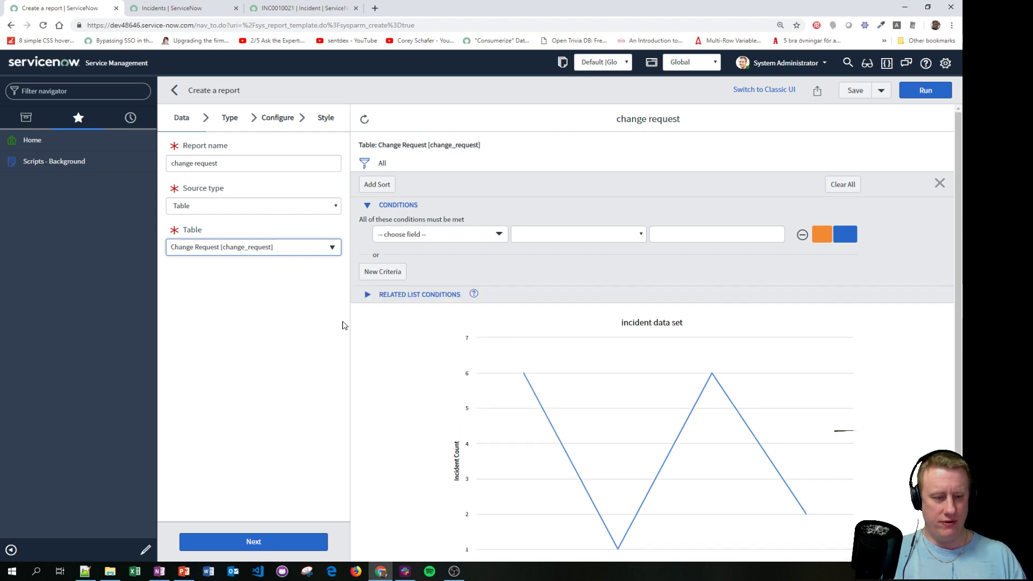
Trend the line chart by the Closed date per Month.
left_click(285, 548)
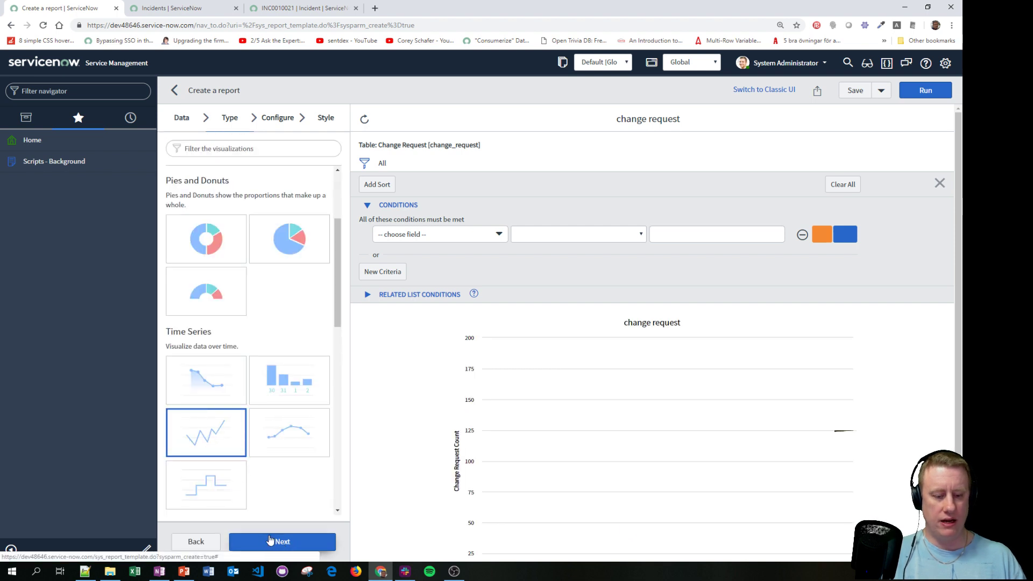
left_click(241, 542)
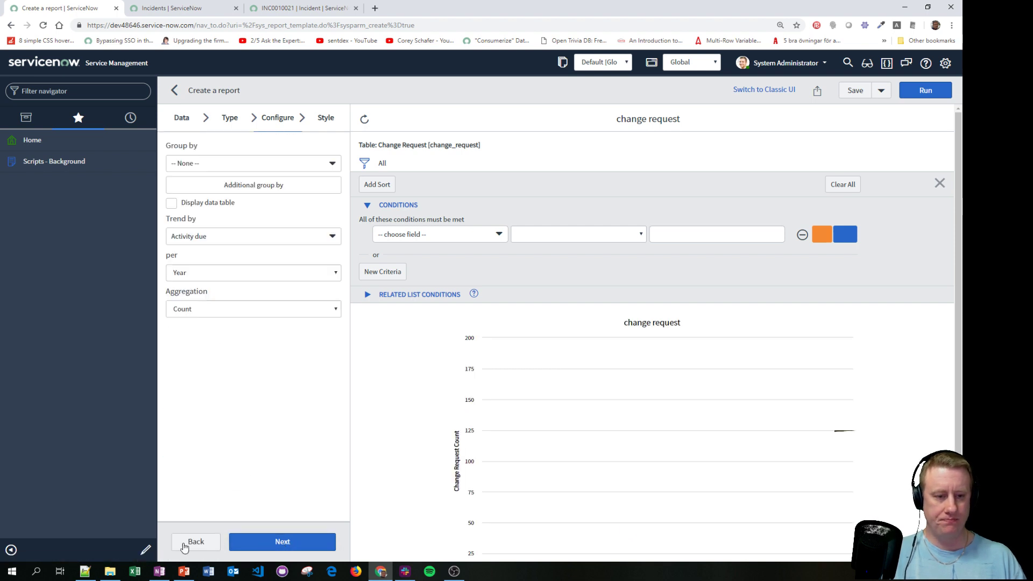
left_click(218, 241)
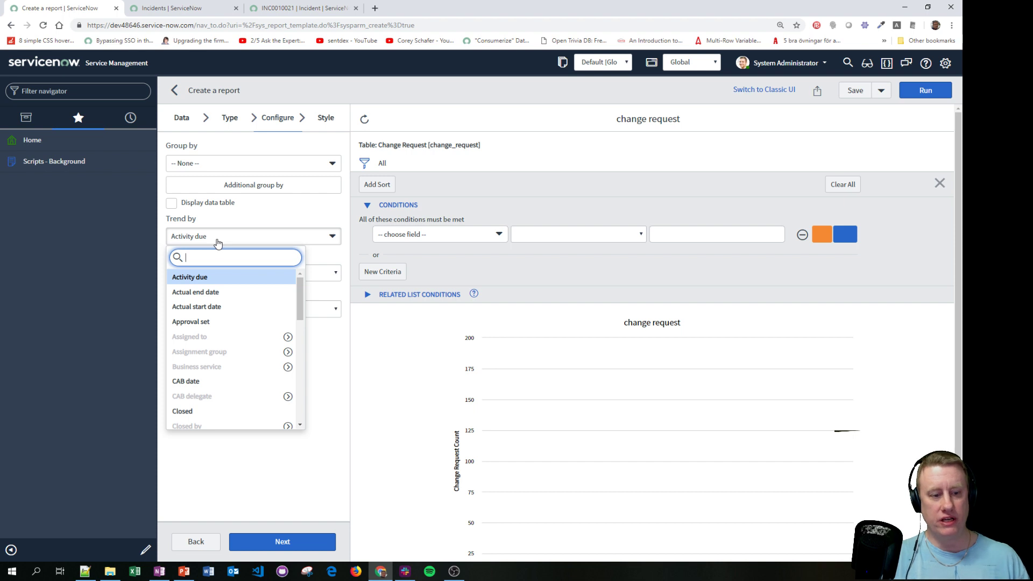
left_click(184, 411)
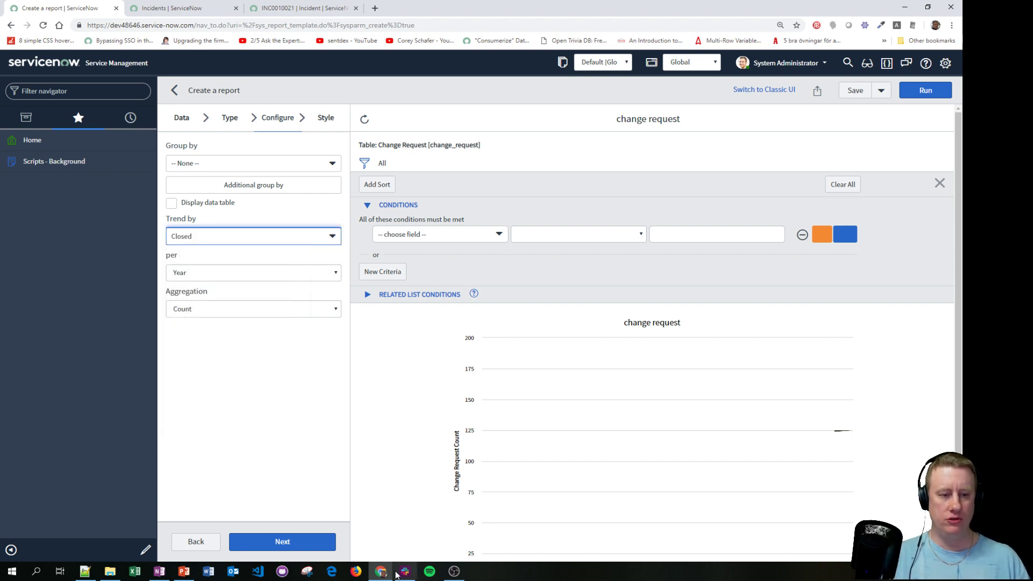
left_click(230, 279)
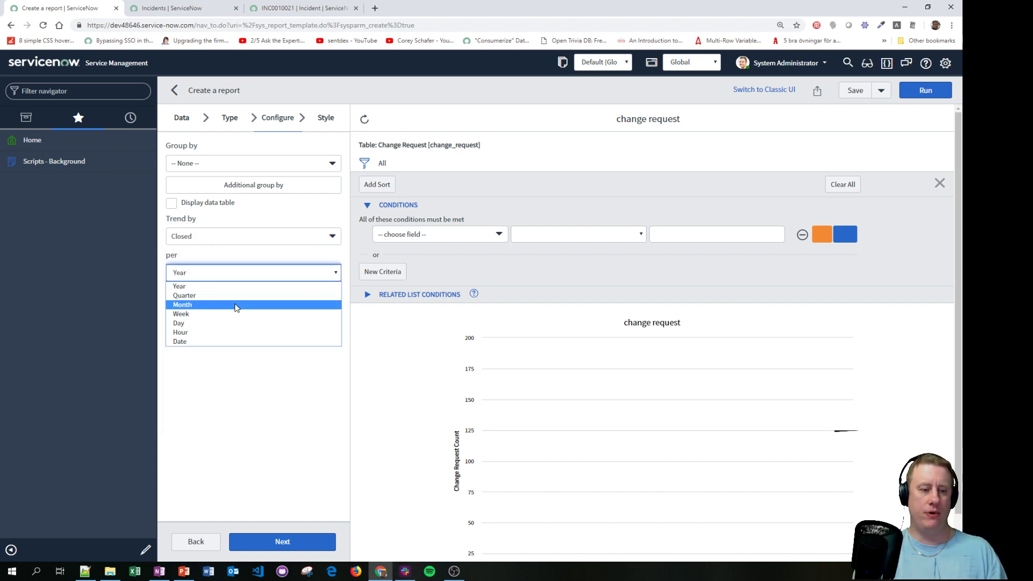
left_click(238, 304)
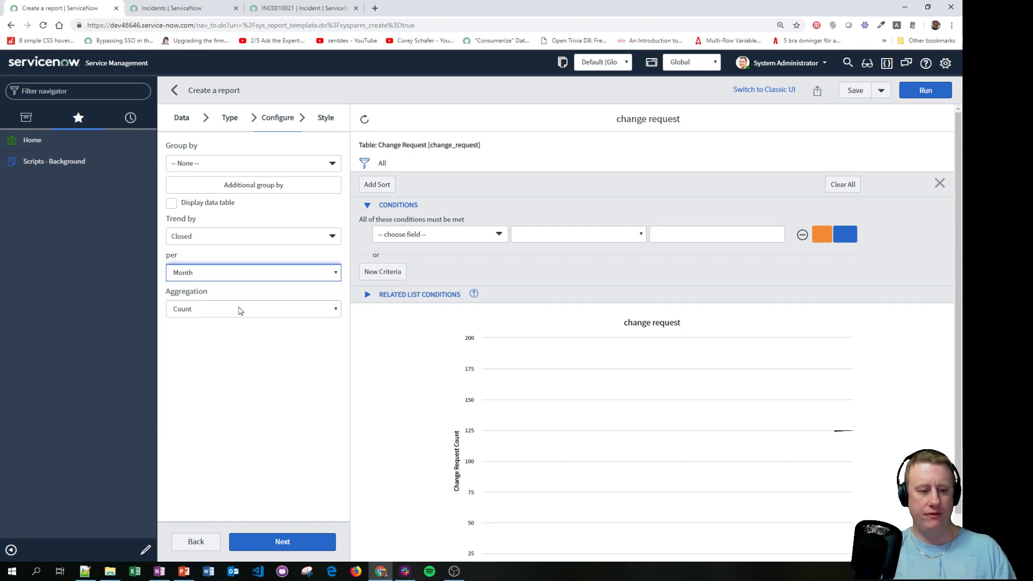
Rerun the chart and check it: 167 records (89.3%) have no closed date.
left_click(264, 542)
left_click(926, 91)
scroll(430, 420, "down", 1)
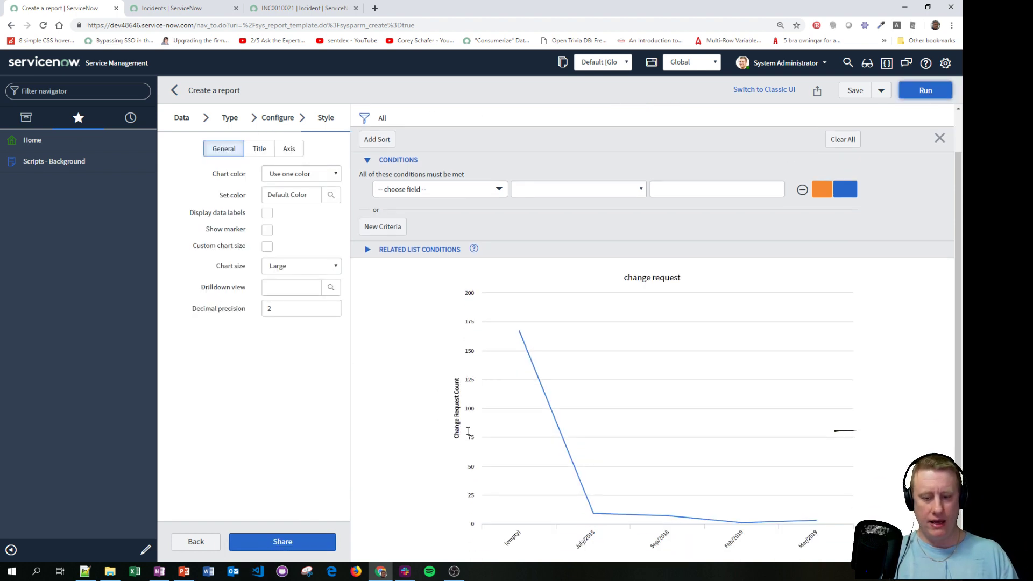
mouse_move(563, 477)
mouse_move(502, 364)
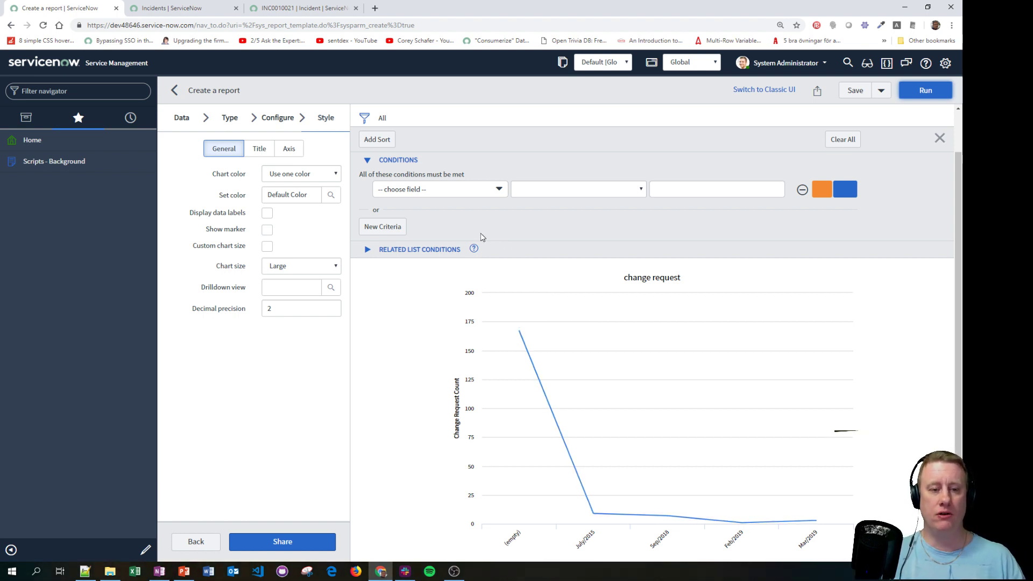
Add an Active is false condition to the report filter.
left_click(365, 118)
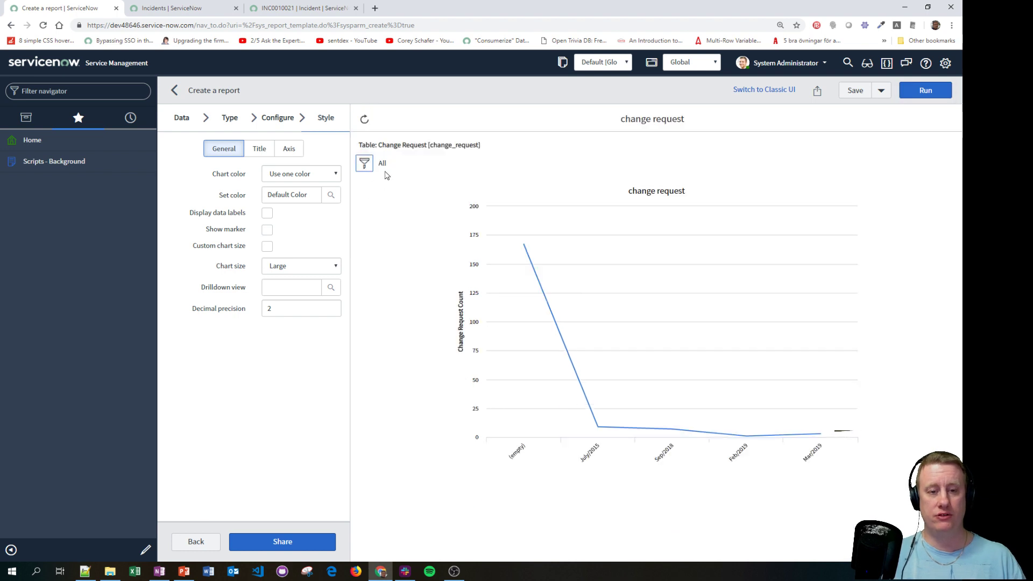
left_click(364, 163)
left_click(413, 236)
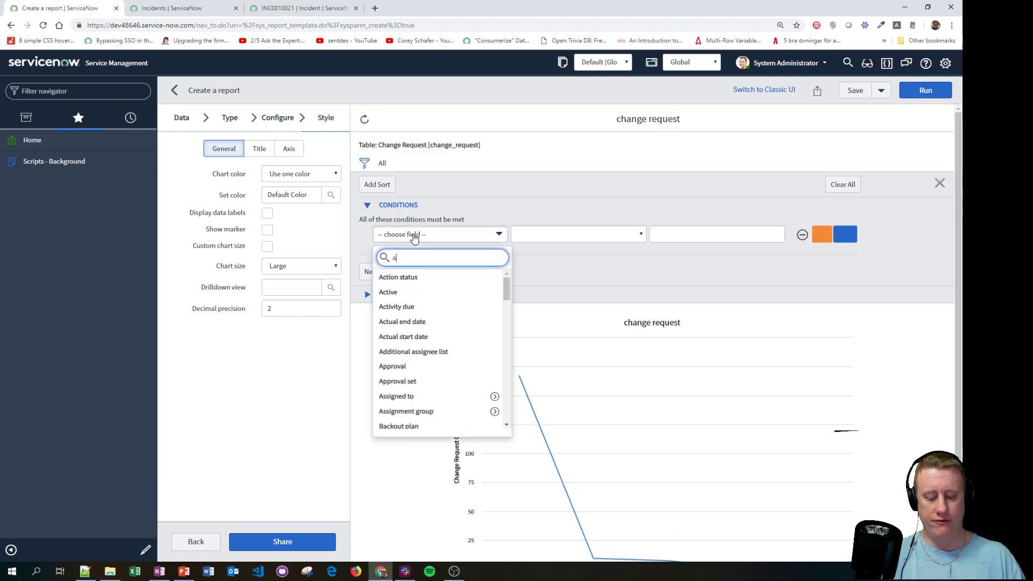
type("acti")
key("Down")
key("Return")
left_click(691, 236)
key("Down")
key("Return")
Rerun the chart, now showing only closed requests and peaking at 9 in July/2015.
left_click(926, 90)
scroll(630, 362, "down", 1)
mouse_move(538, 328)
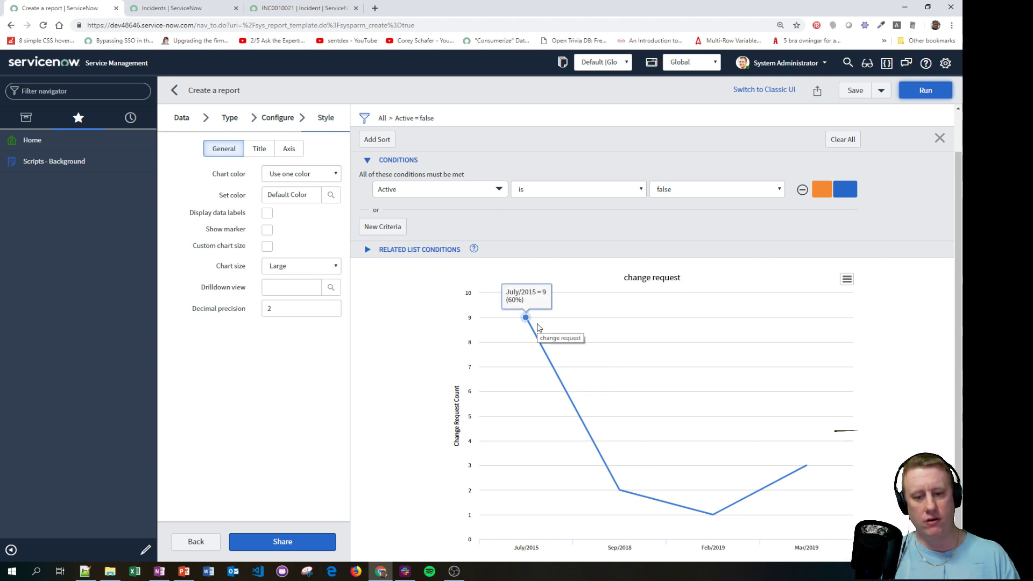
mouse_move(620, 480)
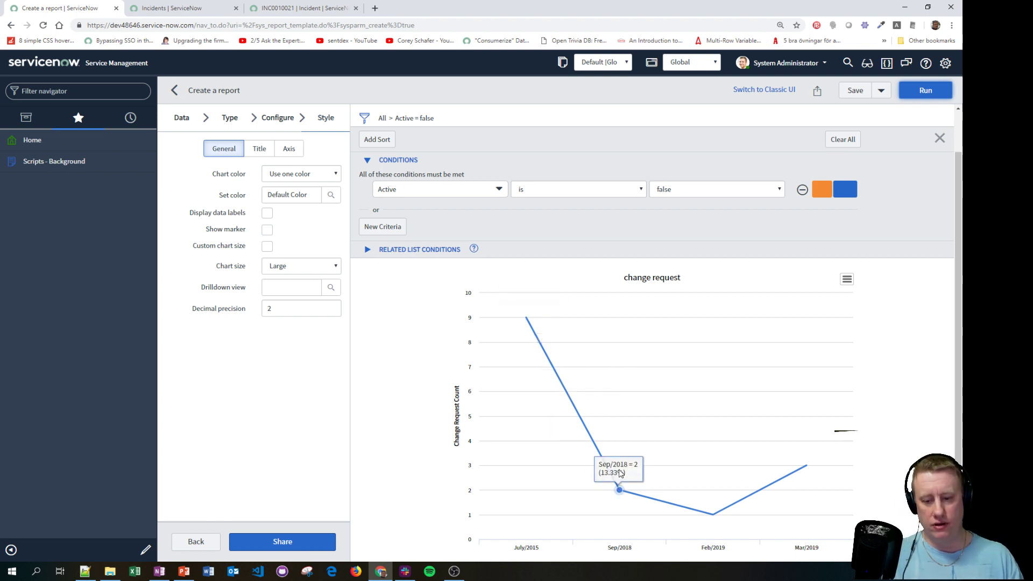
Save the change request report and show its report structure panel.
left_click(855, 91)
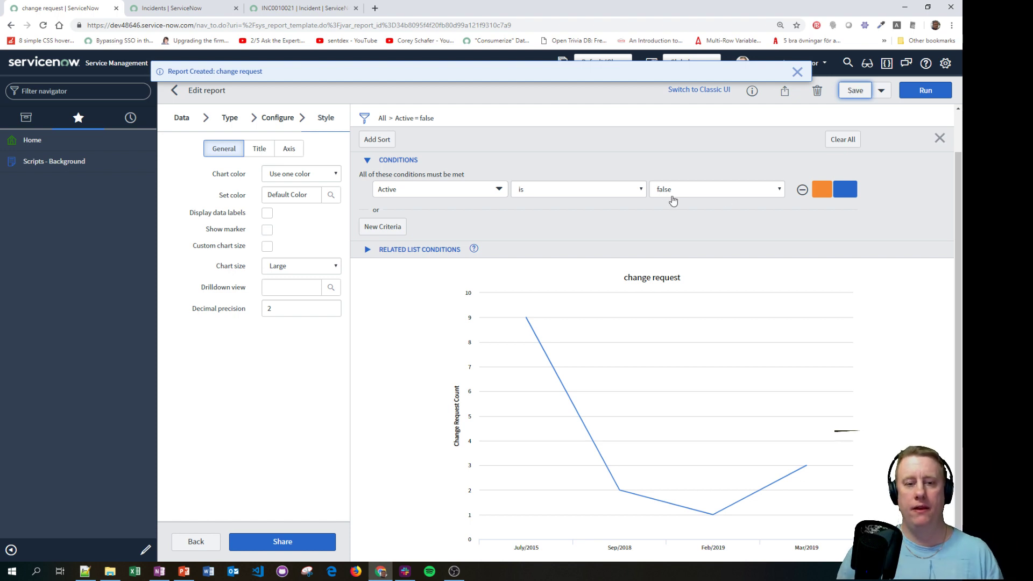
left_click(803, 73)
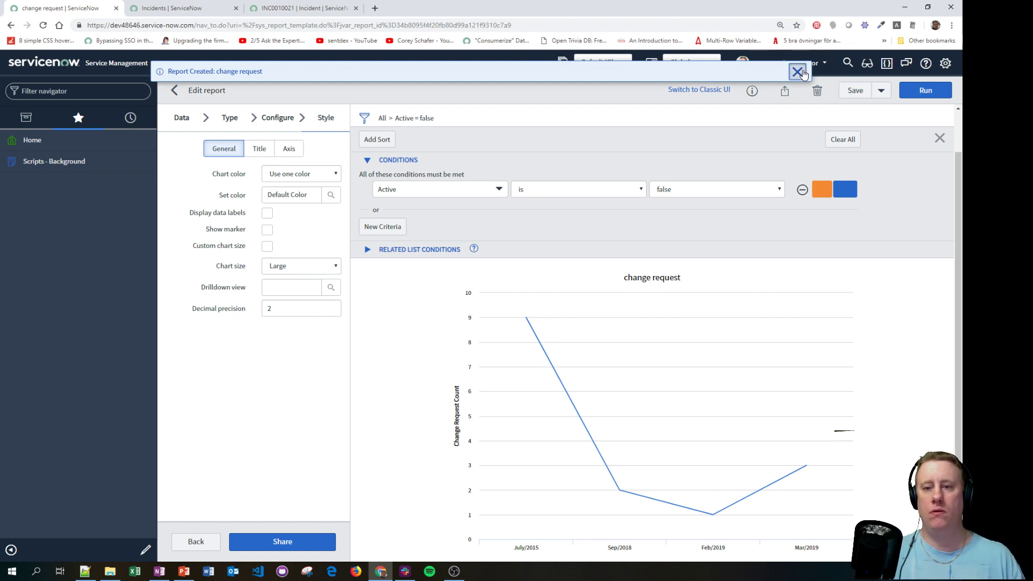
left_click(940, 138)
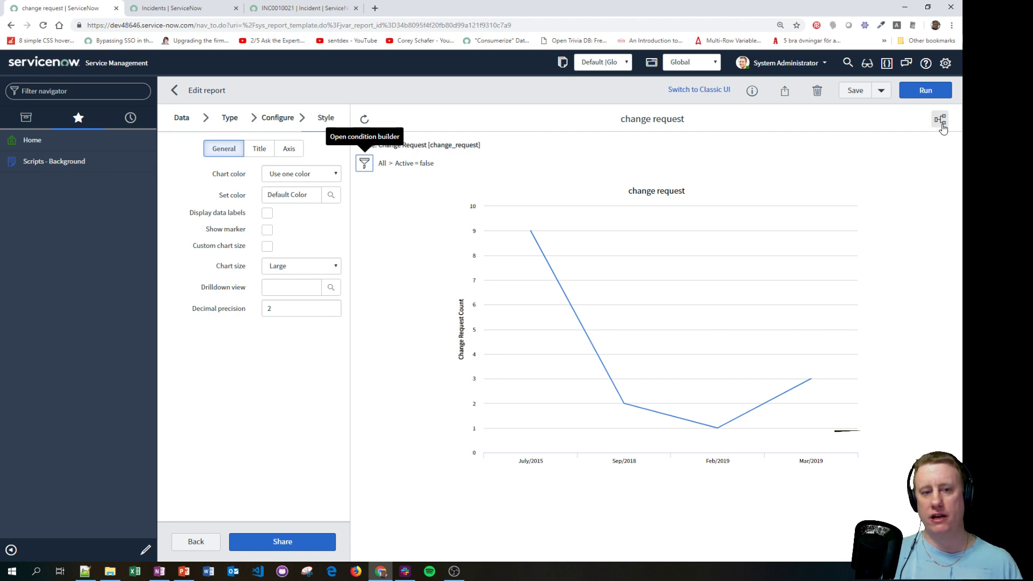
left_click(941, 124)
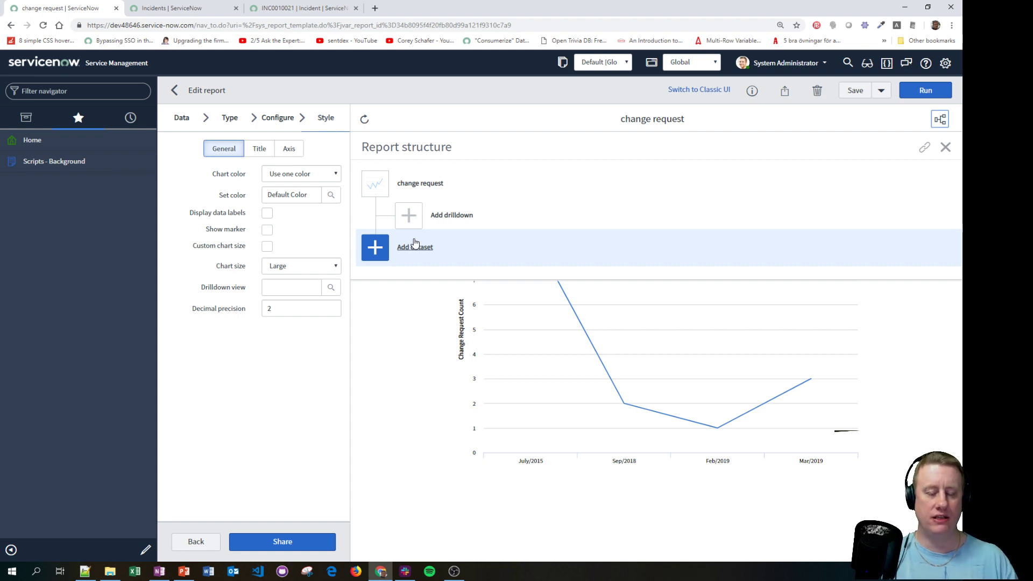
Add a second dataset named 'Opened incidents'.
left_click(425, 248)
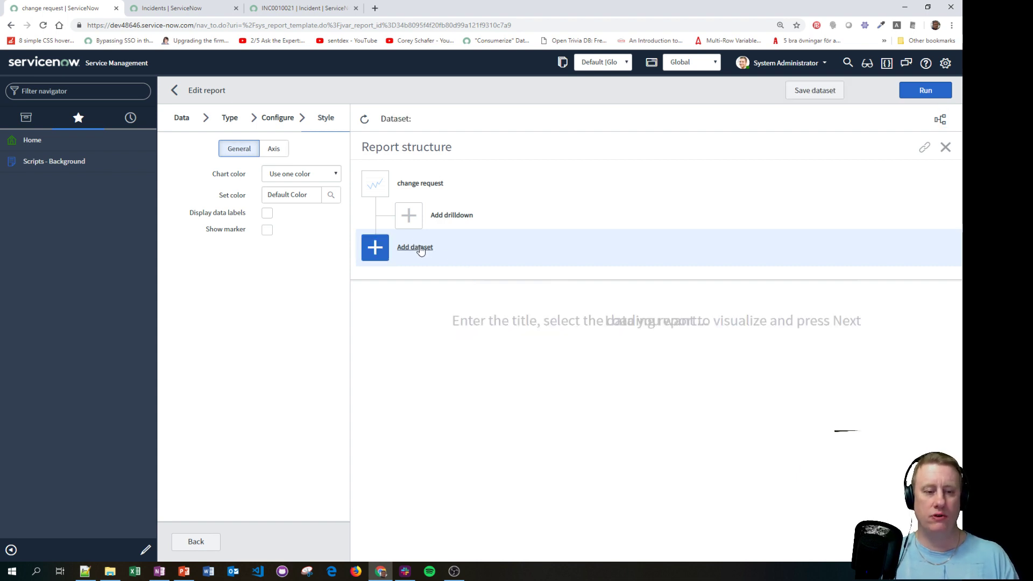
left_click(262, 157)
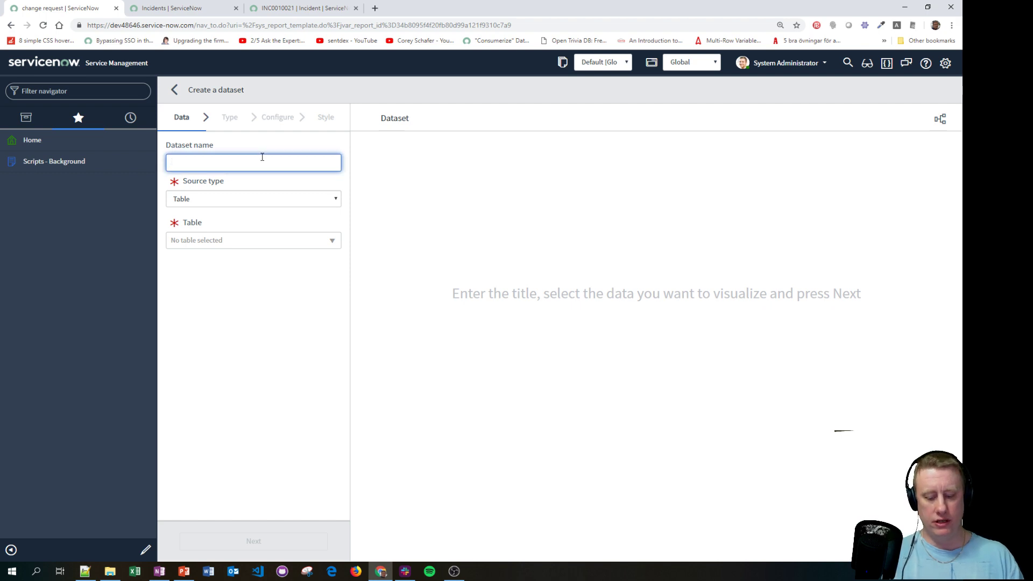
type("Incident")
key("ctrl+a")
type("Opened i")
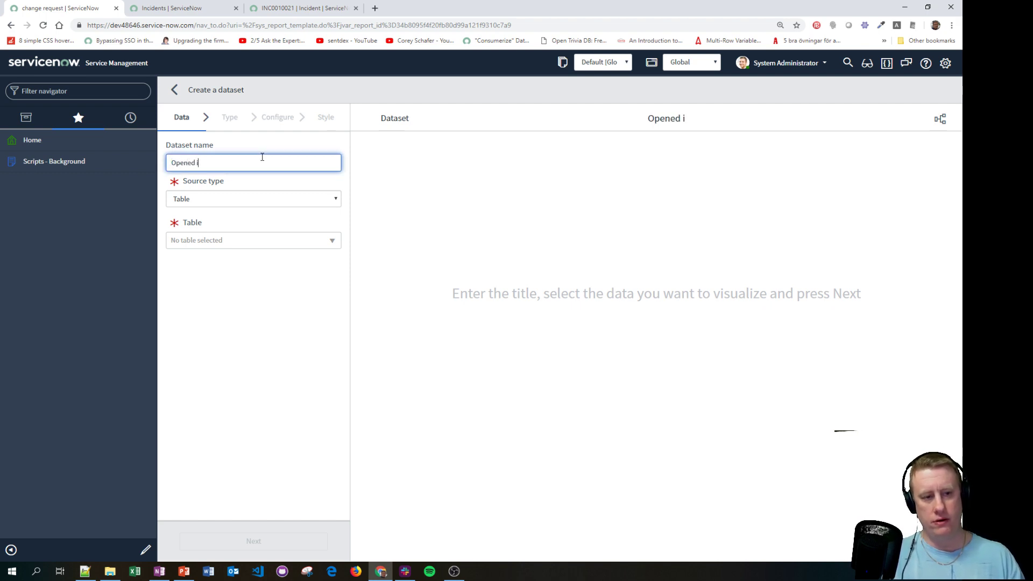
type("ncidents")
Base the Opened incidents dataset on the Incident [incident] table.
left_click(237, 240)
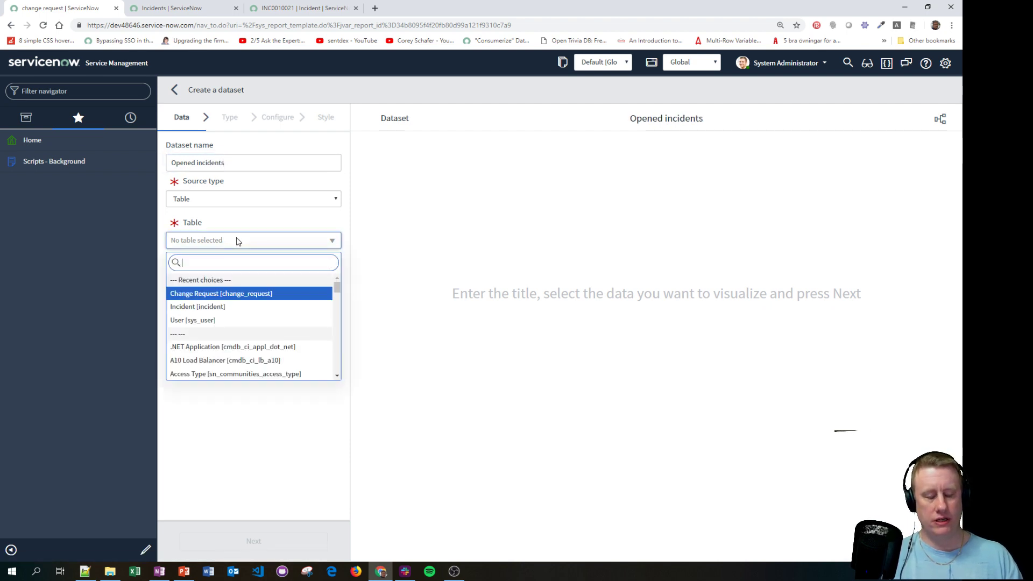
key("Down")
key("Return")
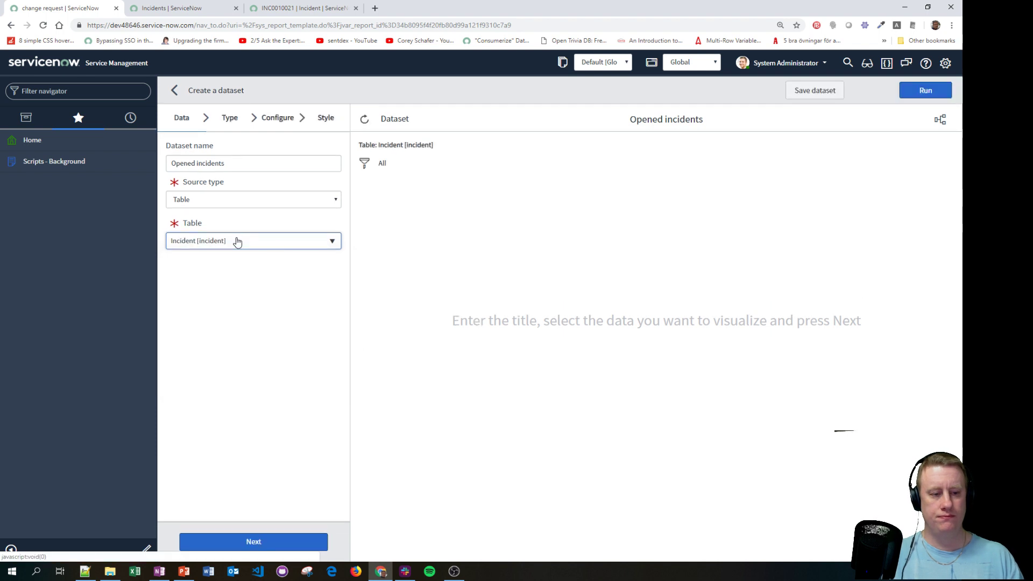
left_click(291, 543)
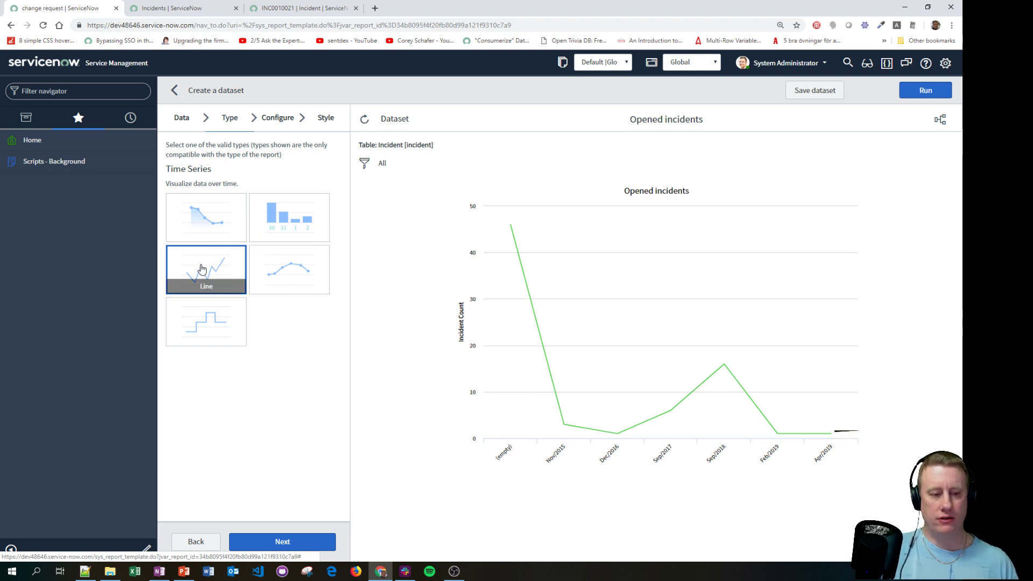
Trend the Opened incidents dataset by its Created date per month.
left_click(262, 546)
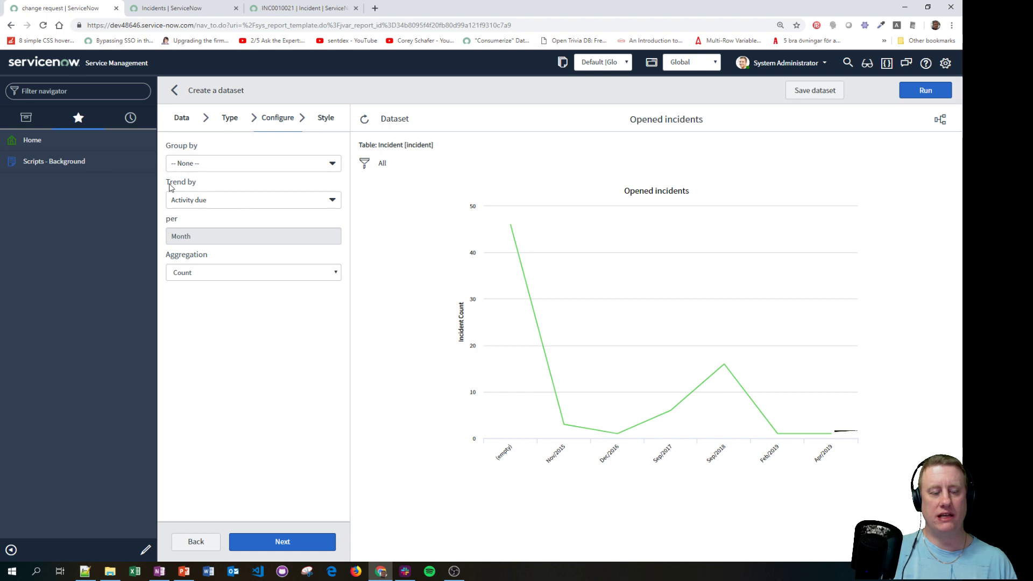
left_click(247, 207)
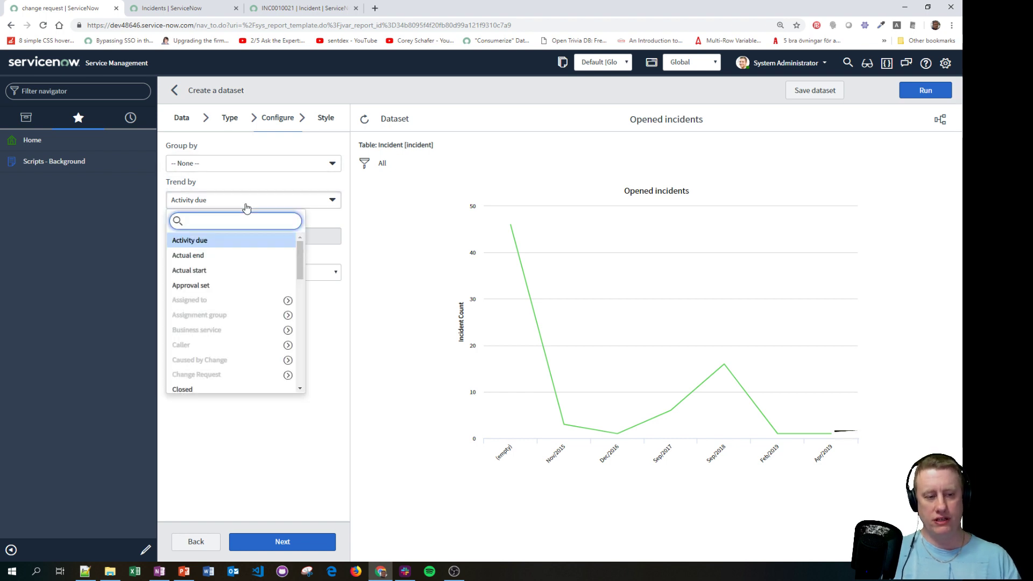
type("cre")
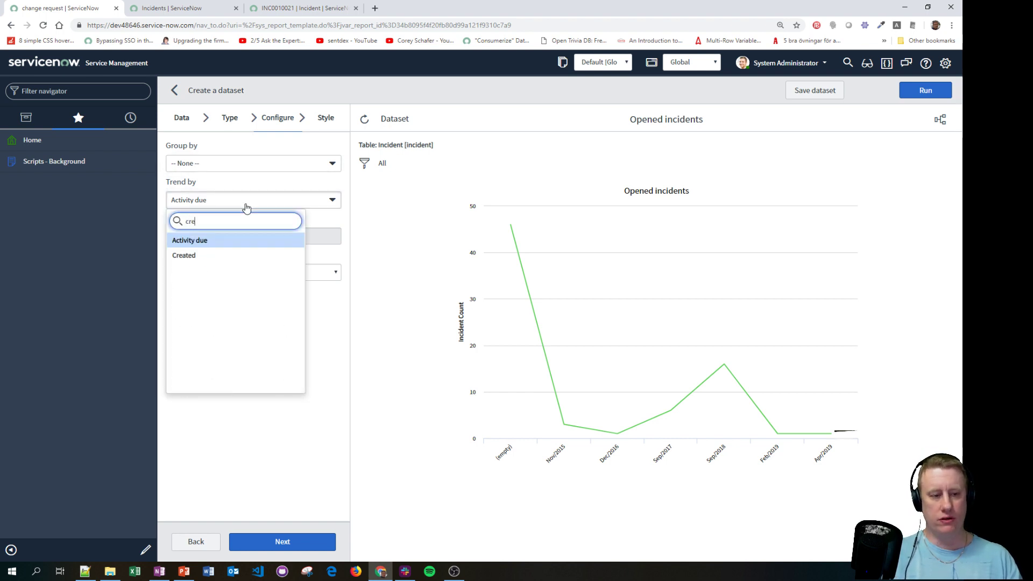
left_click(183, 258)
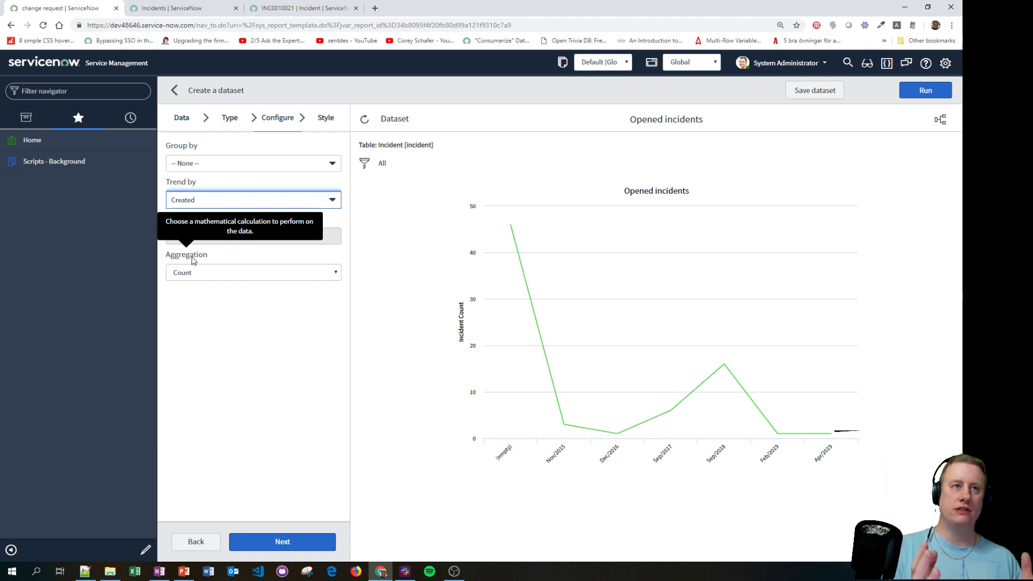
left_click(240, 316)
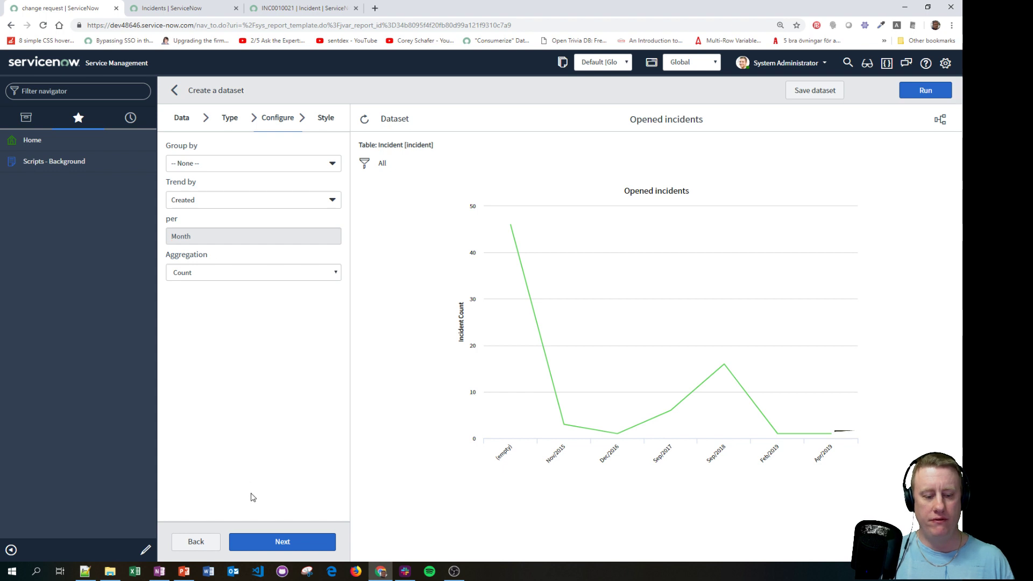
Run the preview and save the Opened incidents dataset into the report.
left_click(279, 542)
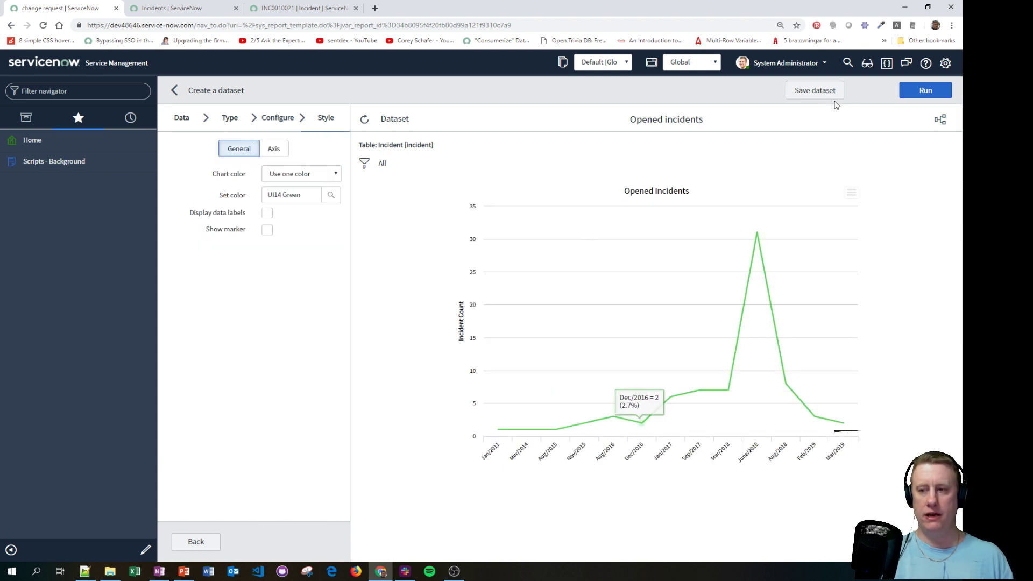
left_click(918, 92)
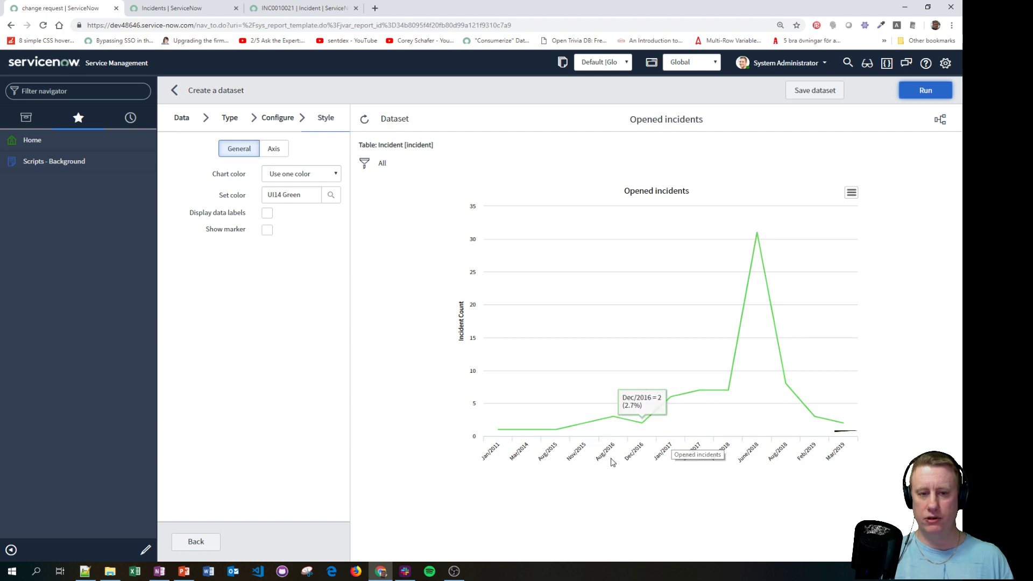
left_click(815, 90)
left_click(799, 72)
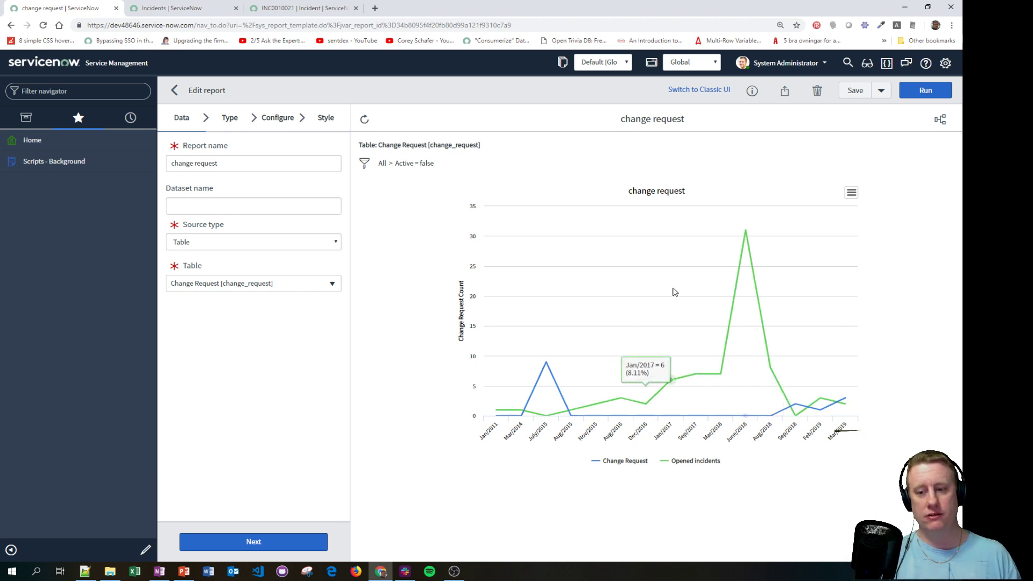
Read the chart values: Change Request at 2 in Sep/2018, Opened incidents peaking at 31 in June/2018.
mouse_move(744, 230)
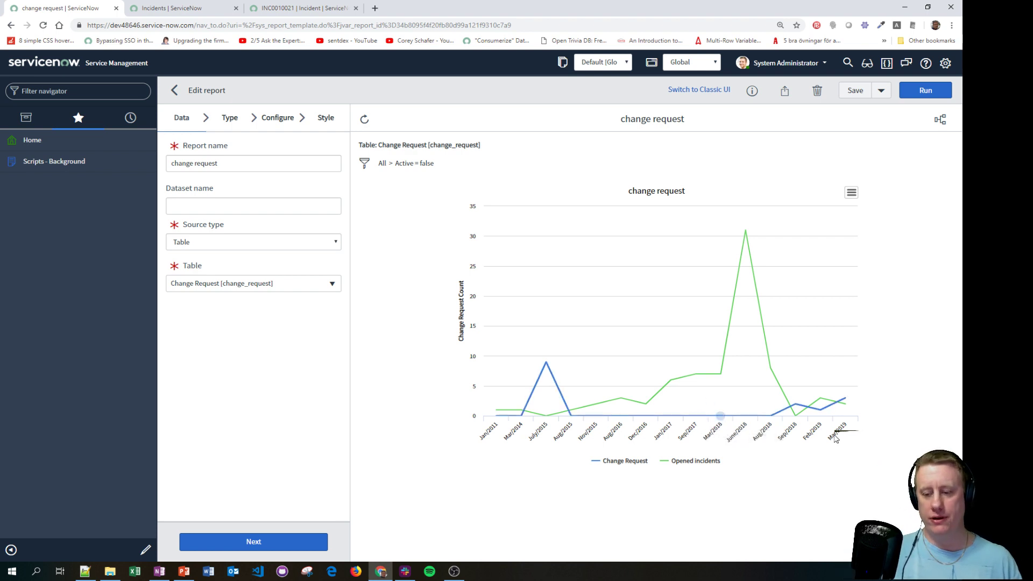
mouse_move(795, 405)
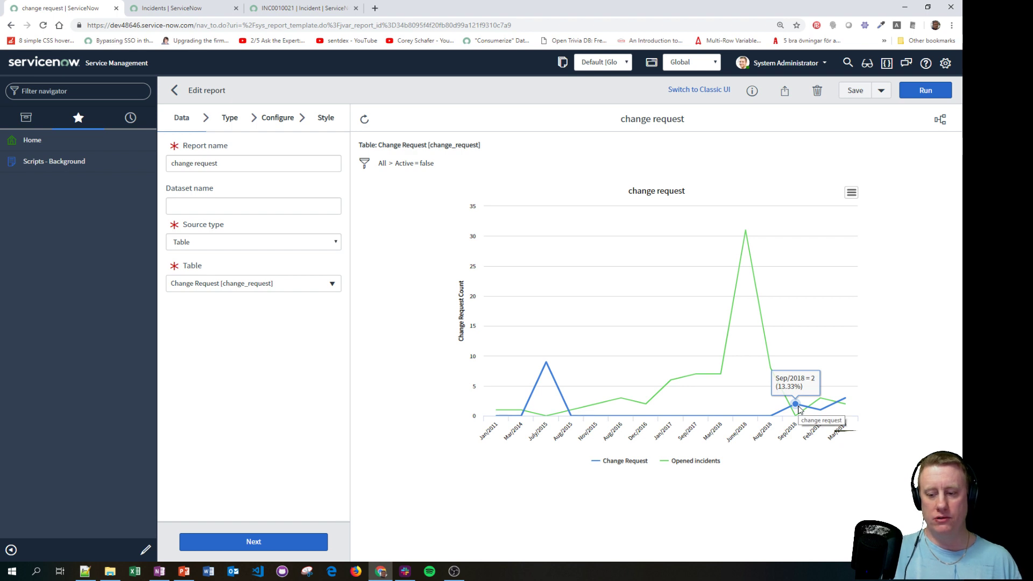
left_click(795, 405)
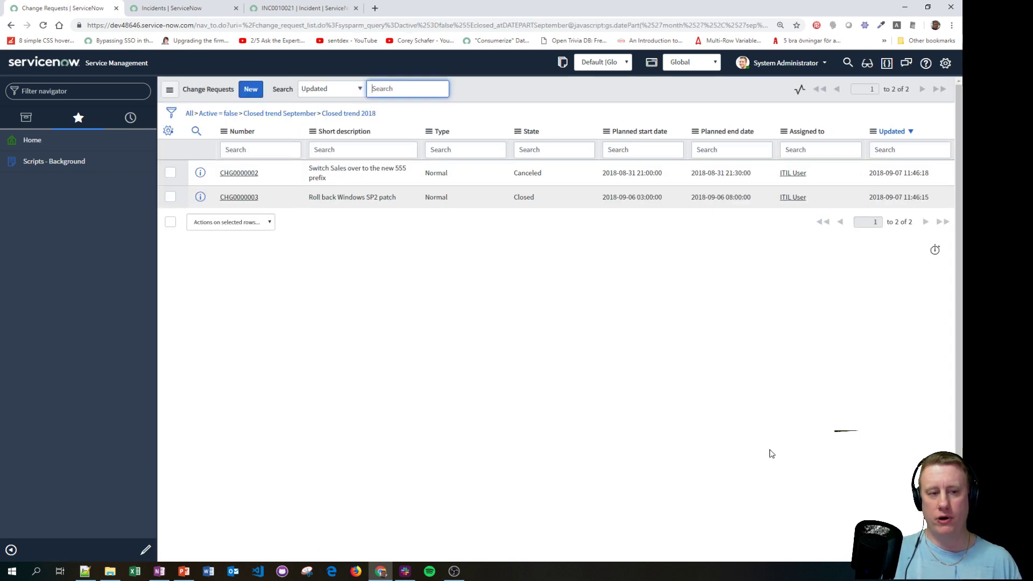
left_click(12, 26)
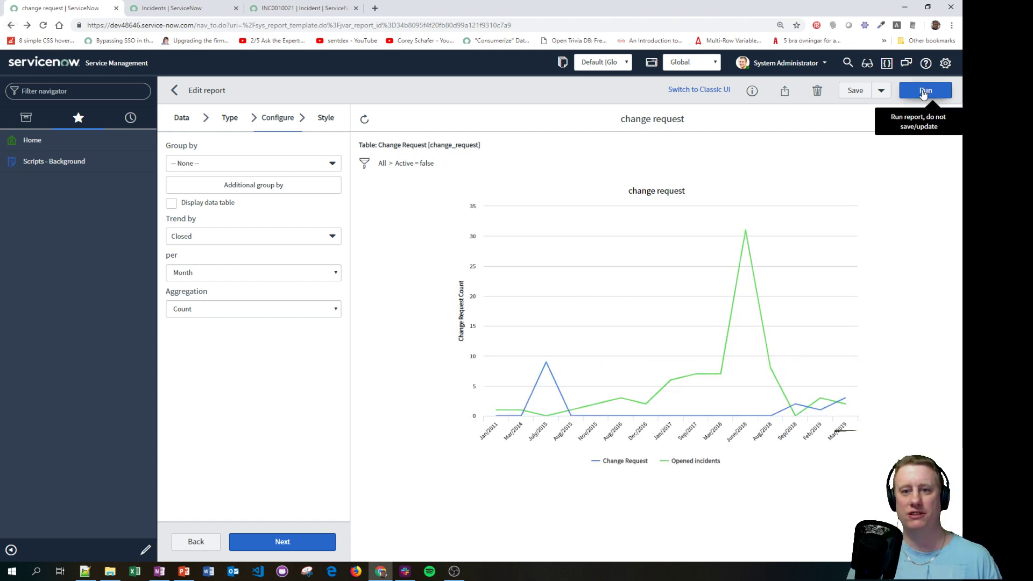
Rerun the report and inspect both plotted lines and the report structure.
left_click(924, 93)
mouse_move(798, 404)
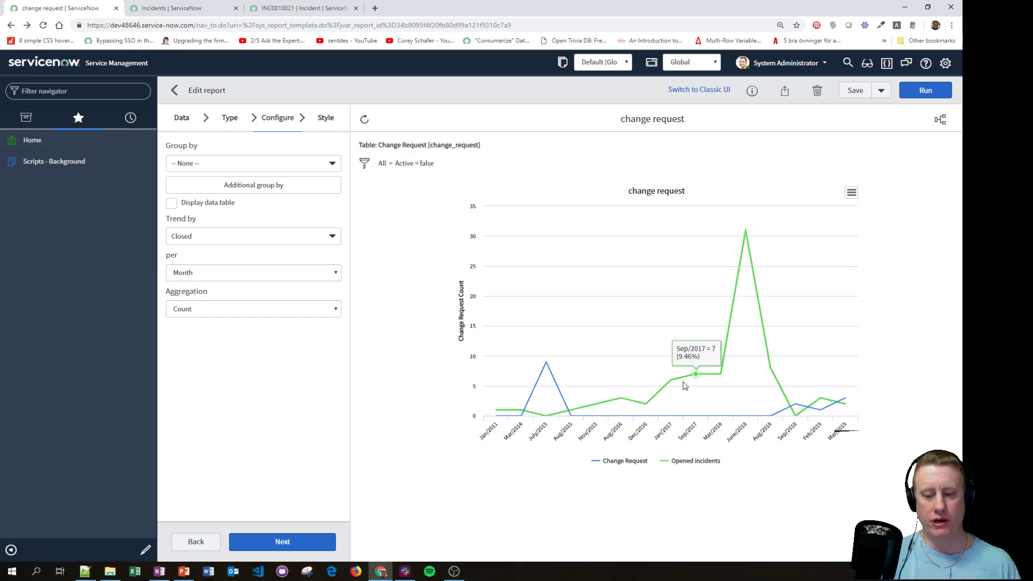
mouse_move(706, 389)
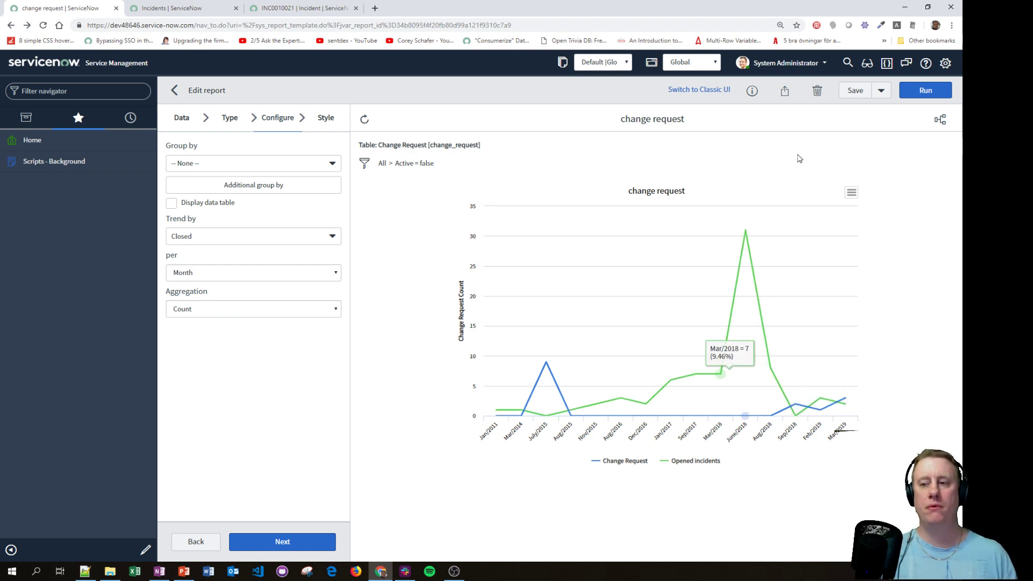
left_click(940, 119)
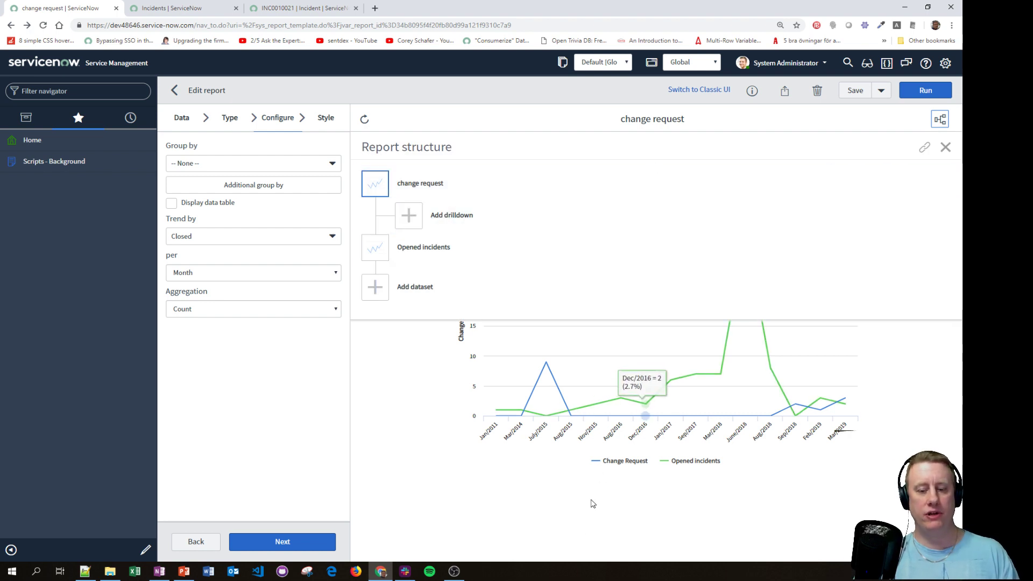
left_click(946, 148)
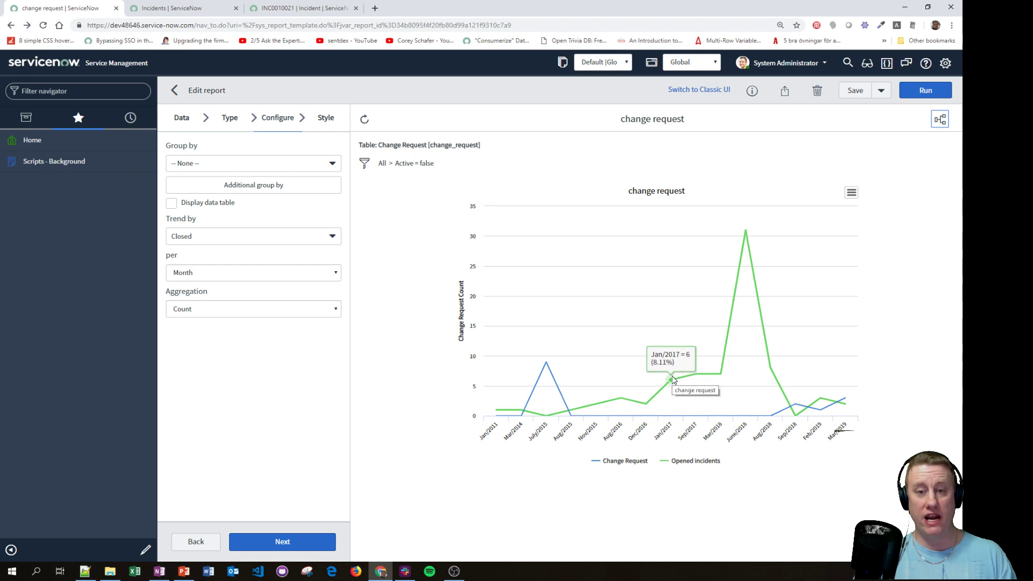
Drill into the 6 incidents created in January 2017, then return and reopen the report structure.
left_click(673, 380)
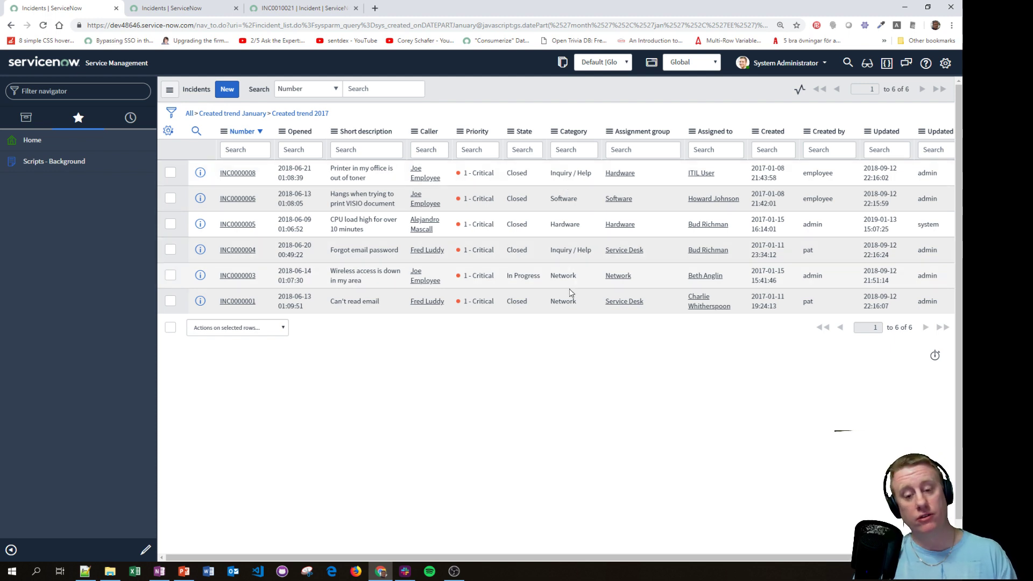
left_click(7, 28)
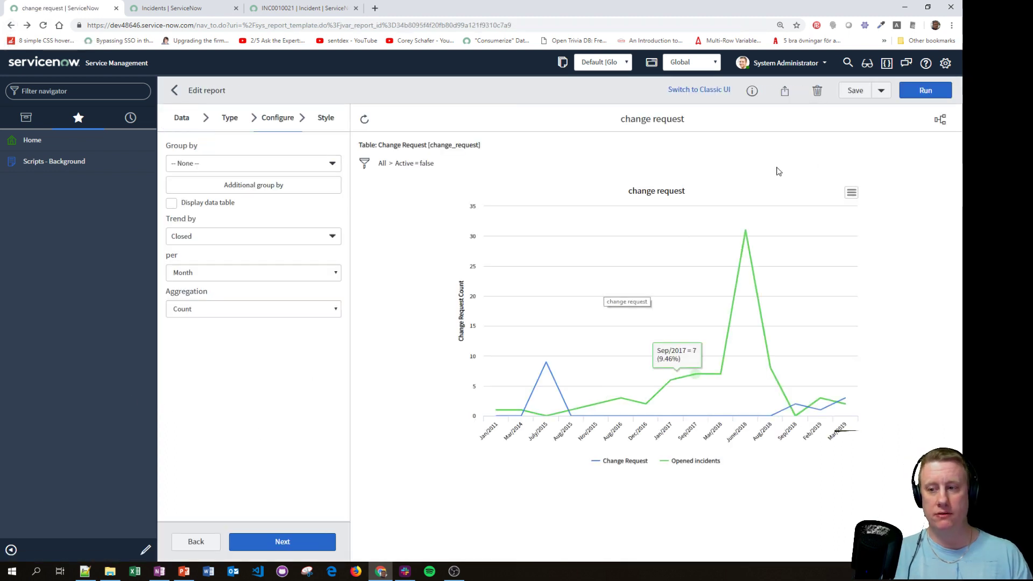
left_click(941, 119)
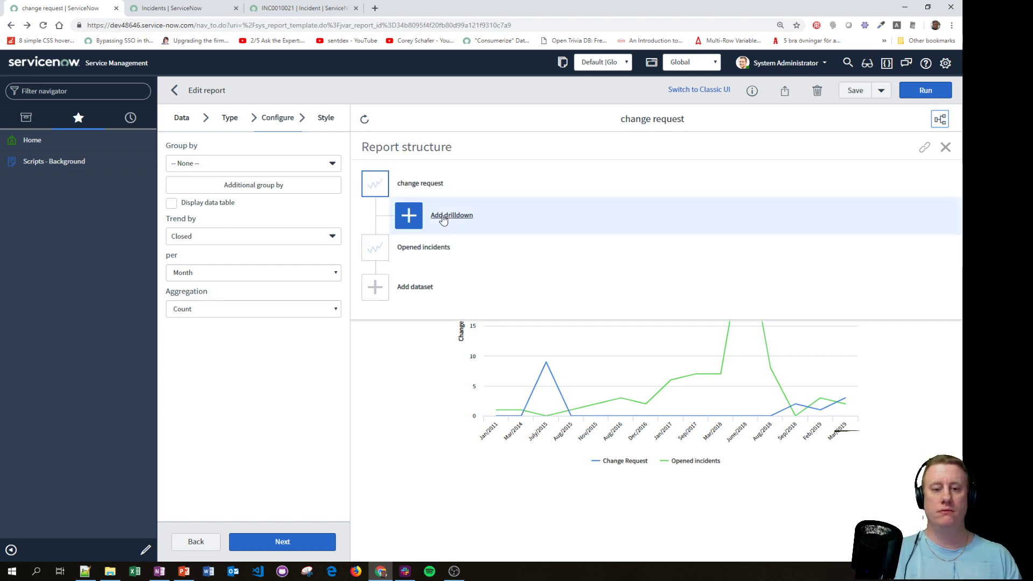
Start a new drilldown and name it 'change category'.
left_click(409, 216)
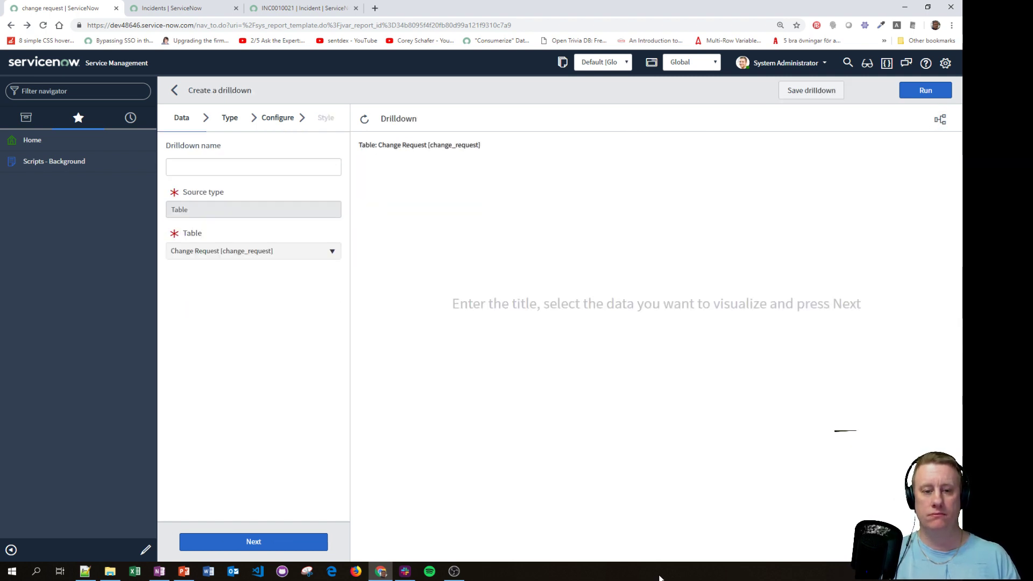
left_click(251, 169)
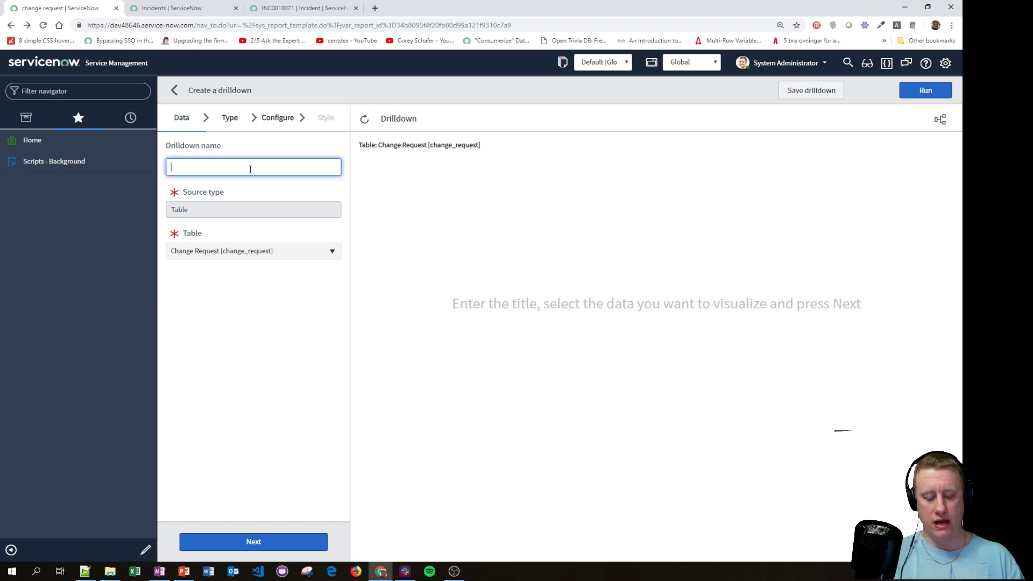
type("category")
key("ctrl+a")
type("change category")
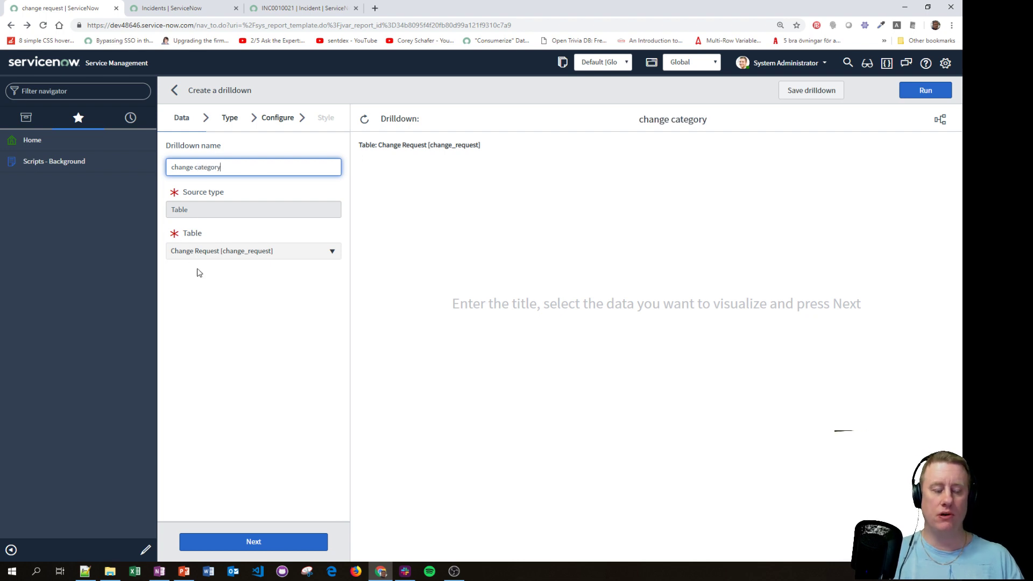
left_click(275, 543)
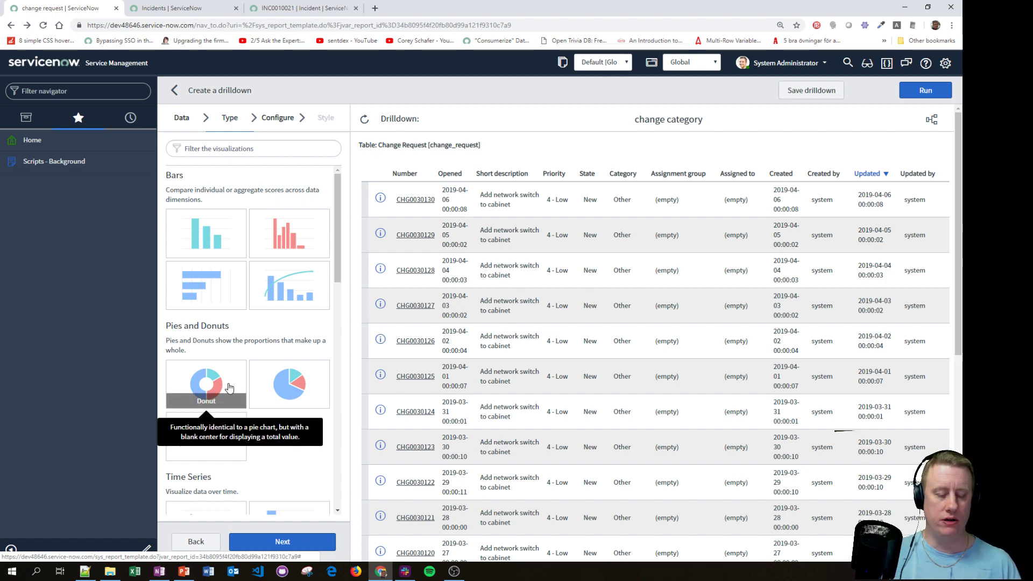
Make the drilldown a pie chart grouped by Category and save it.
left_click(230, 388)
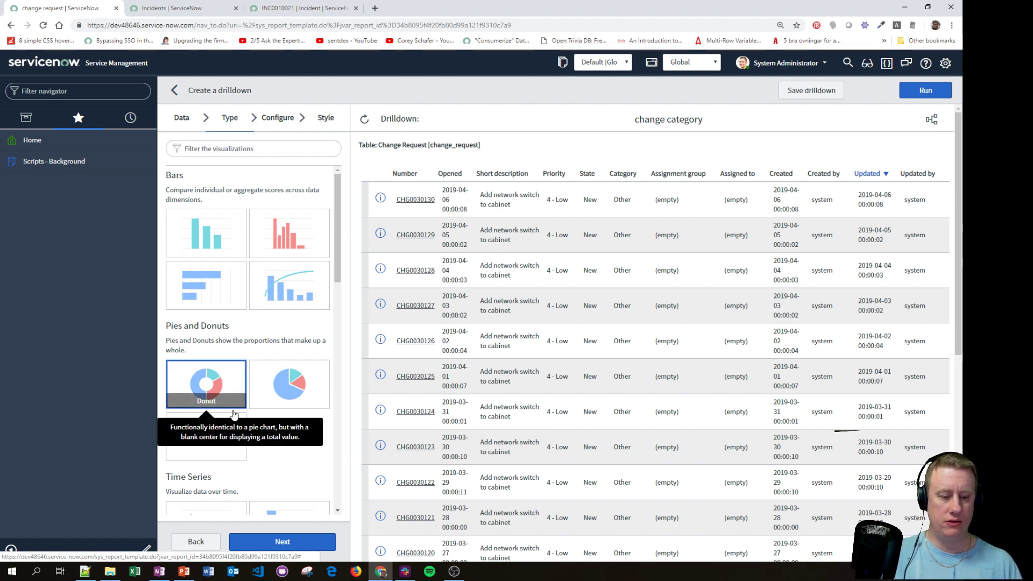
left_click(299, 385)
left_click(307, 554)
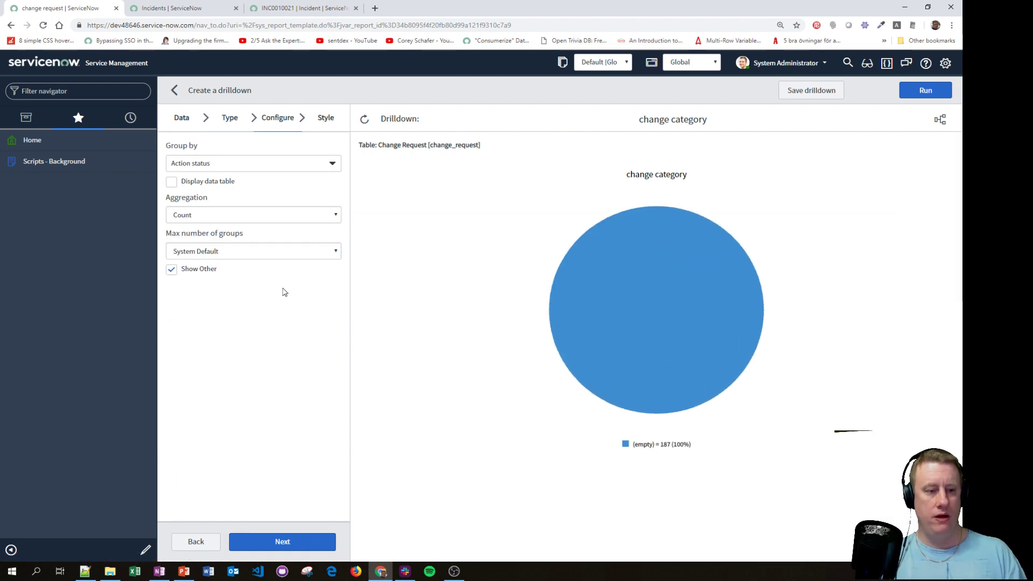
left_click(233, 167)
type("cate")
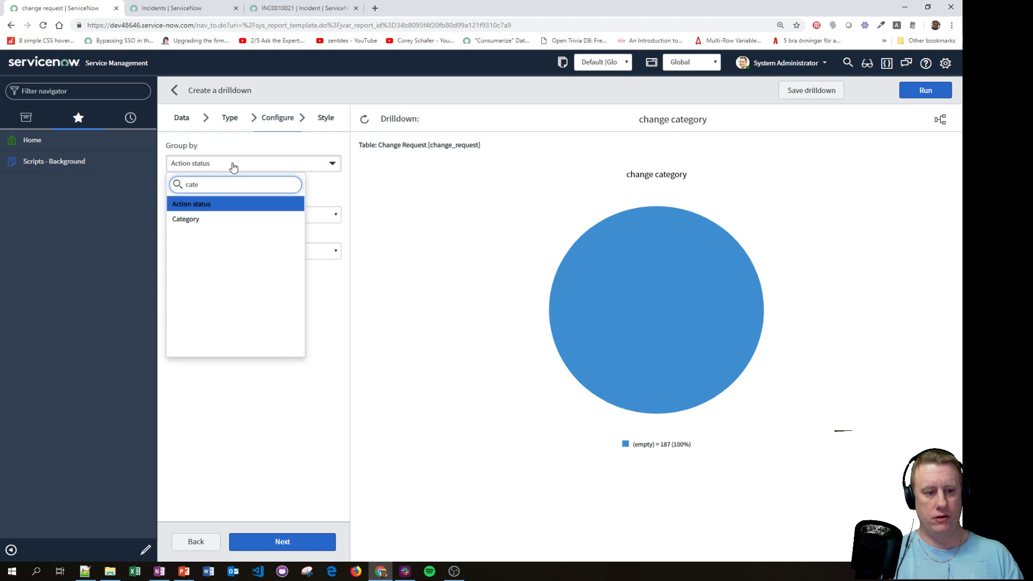
key("Down")
key("Return")
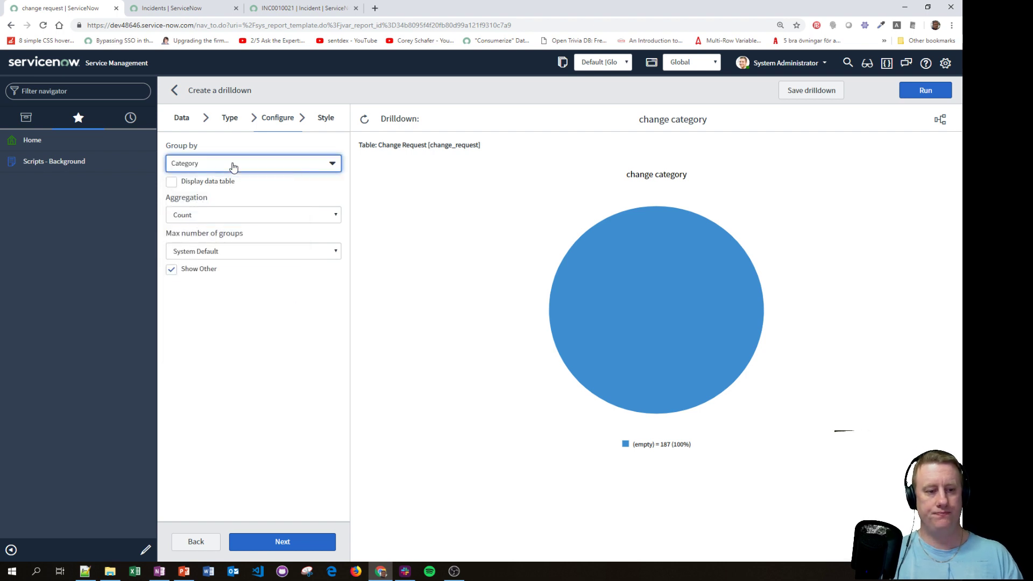
left_click(284, 543)
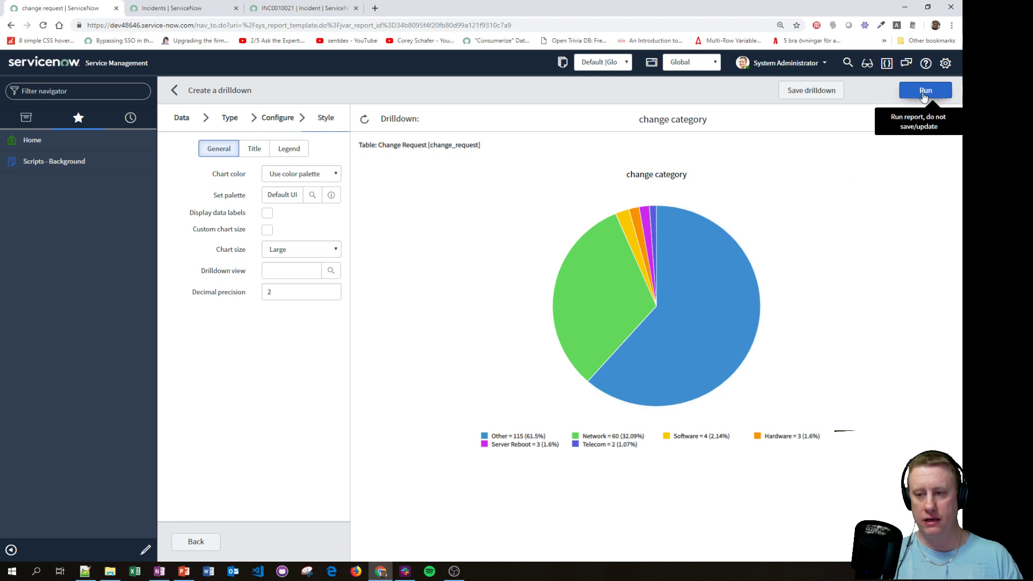
left_click(817, 92)
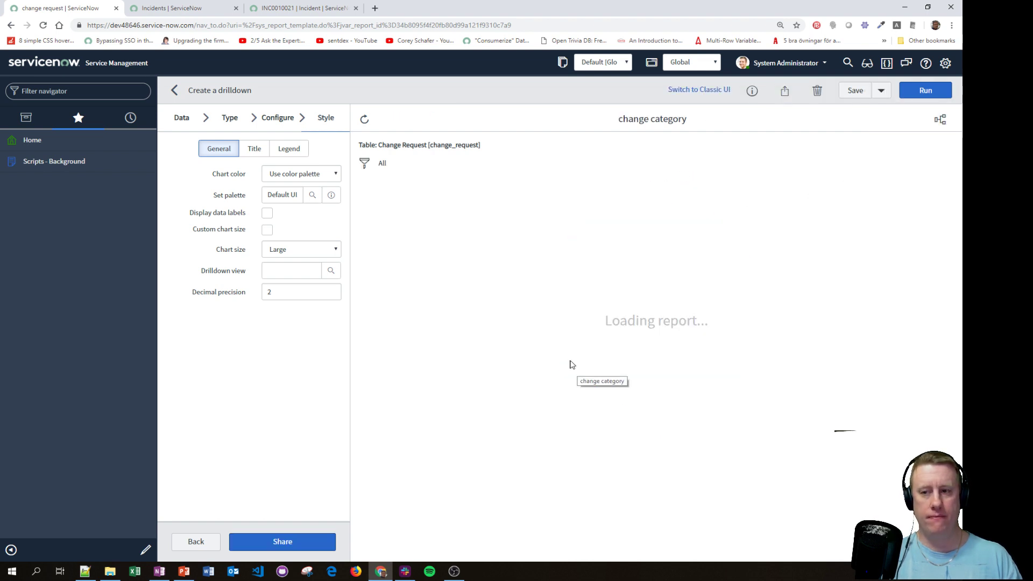
Check that the 'change category' drilldown sits under change request in the report structure, then close it.
left_click(942, 123)
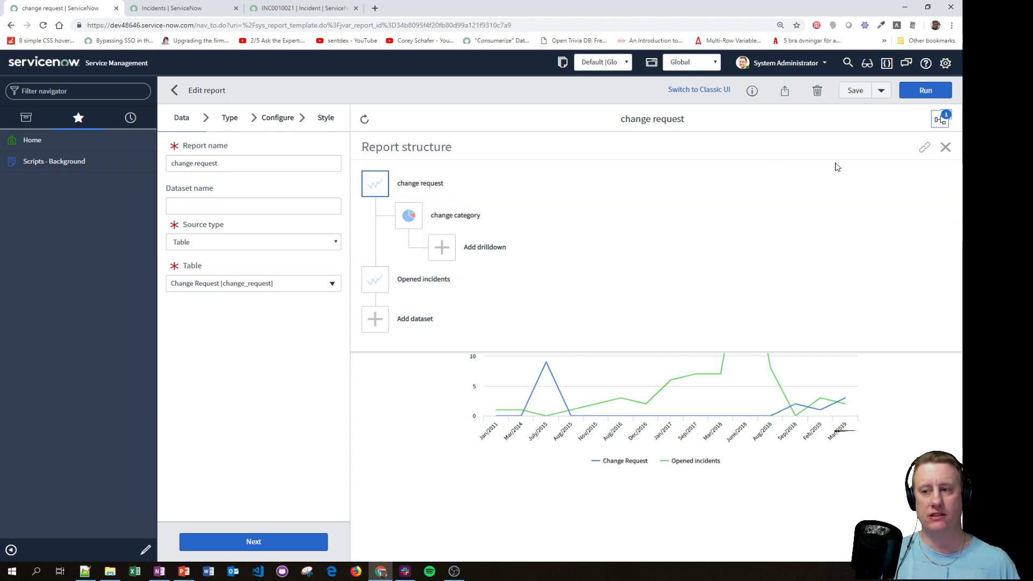
left_click(943, 152)
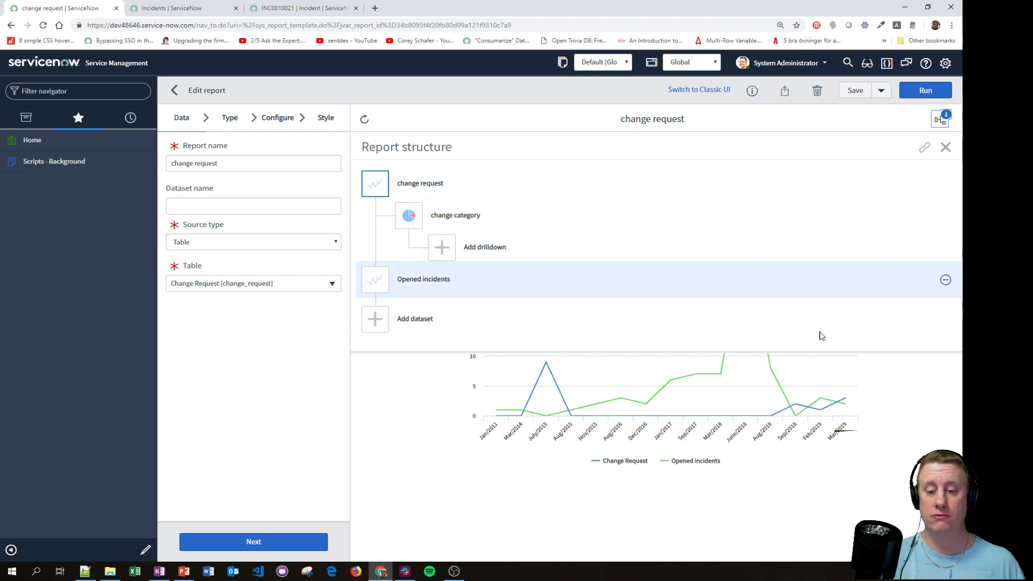
Save the report, then drill into the June/2018 and Aug/2016 Opened incidents points.
left_click(859, 92)
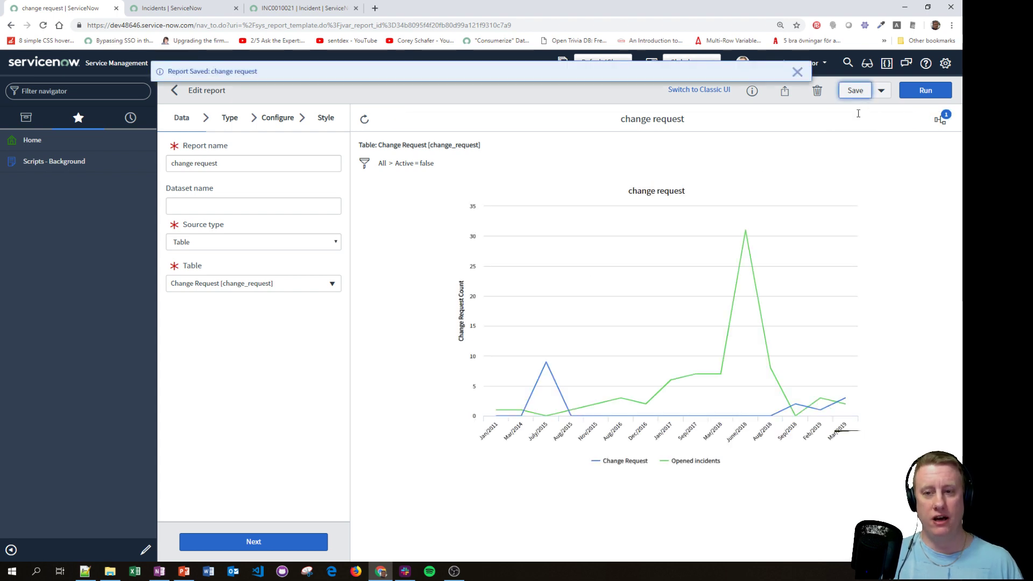
mouse_move(747, 231)
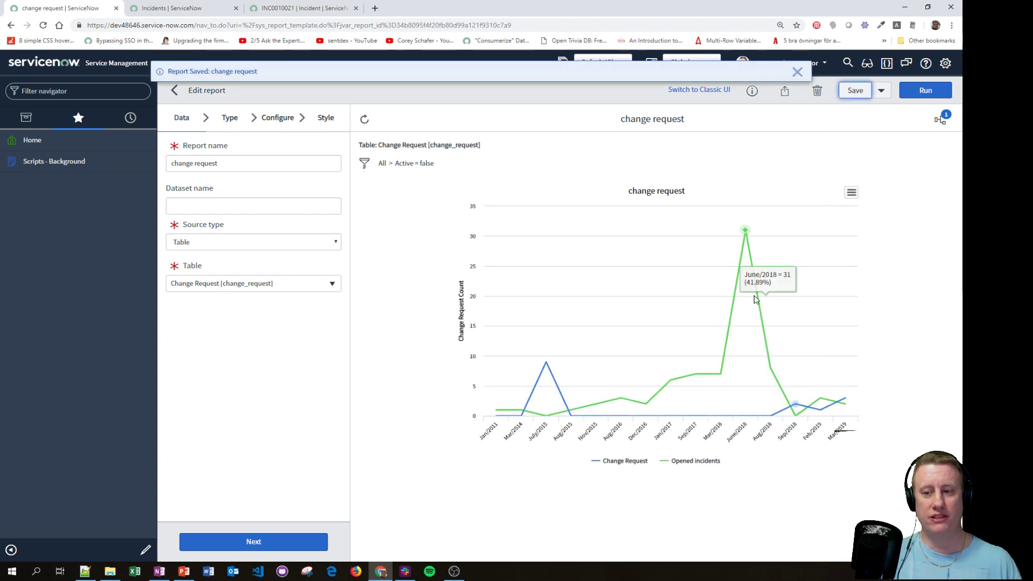
left_click(747, 231)
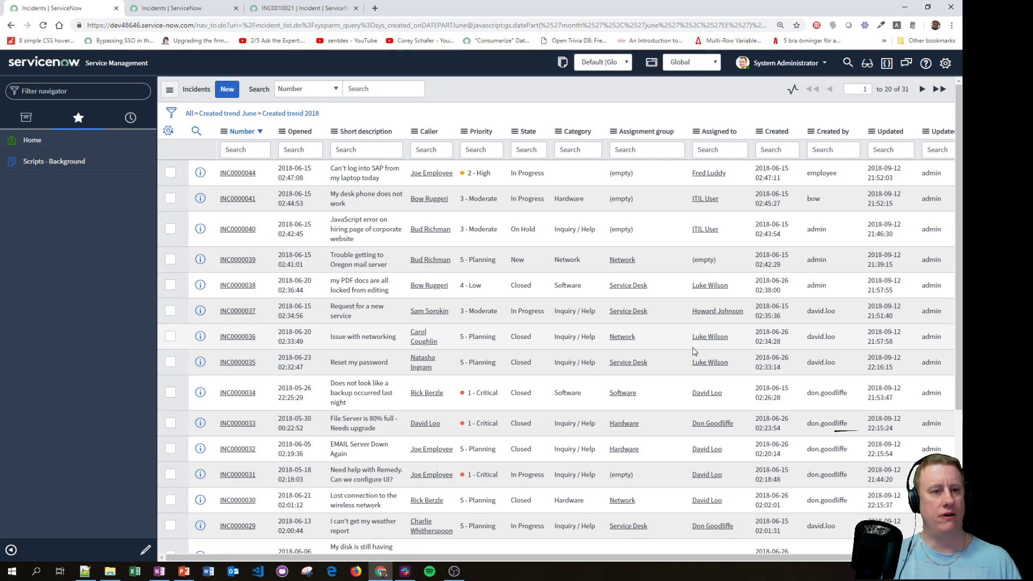
left_click(11, 25)
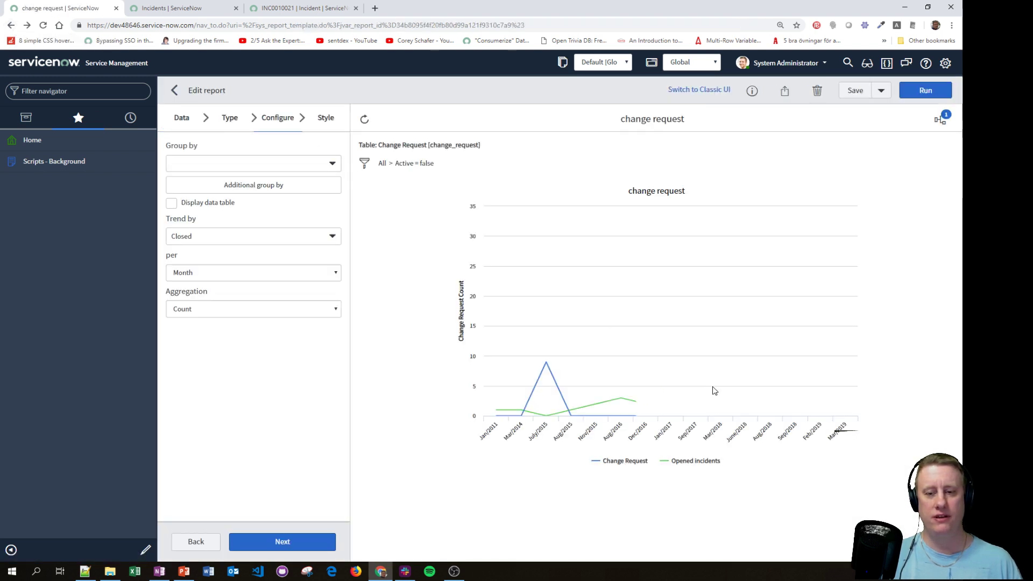
left_click(620, 398)
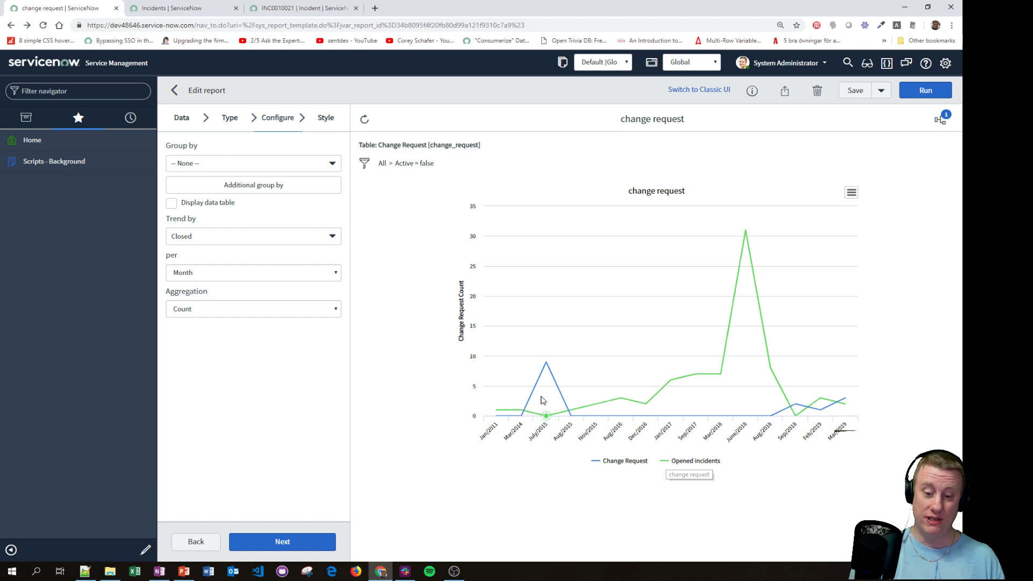
mouse_move(544, 368)
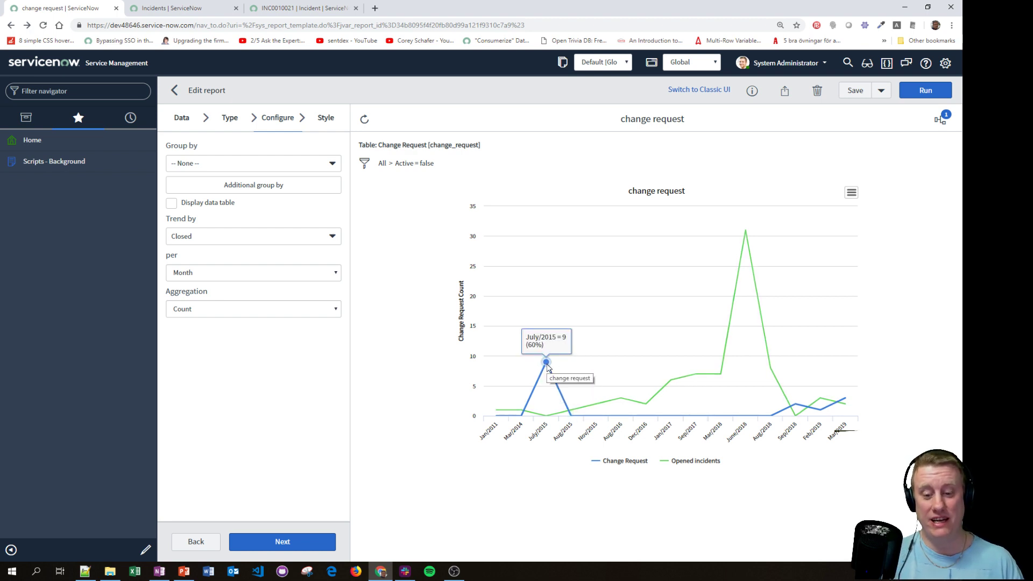
Drill into the July/2015 and Sep/2018 Change Request points, returning to the report after each.
left_click(547, 363)
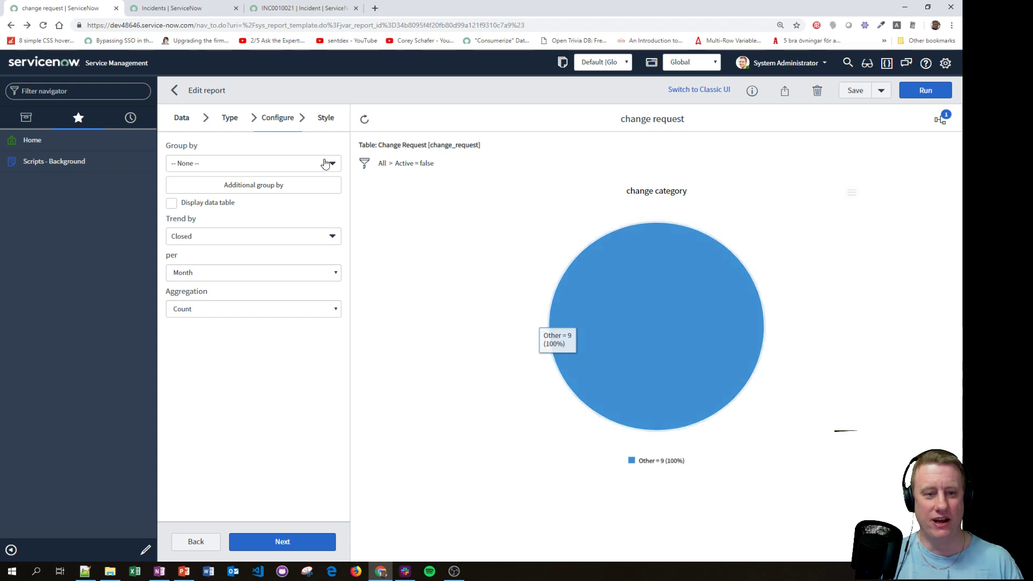
left_click(176, 91)
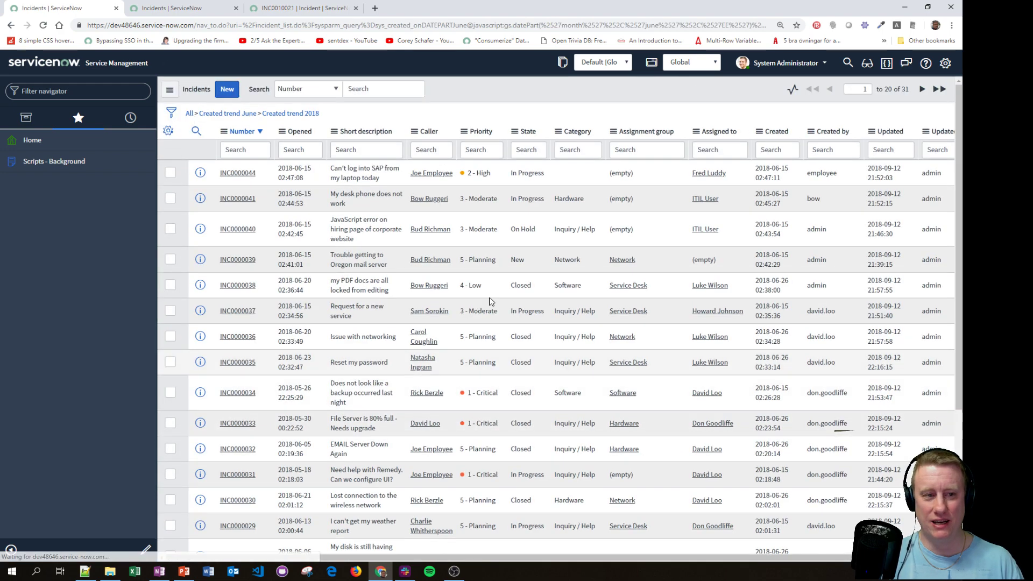
left_click(10, 25)
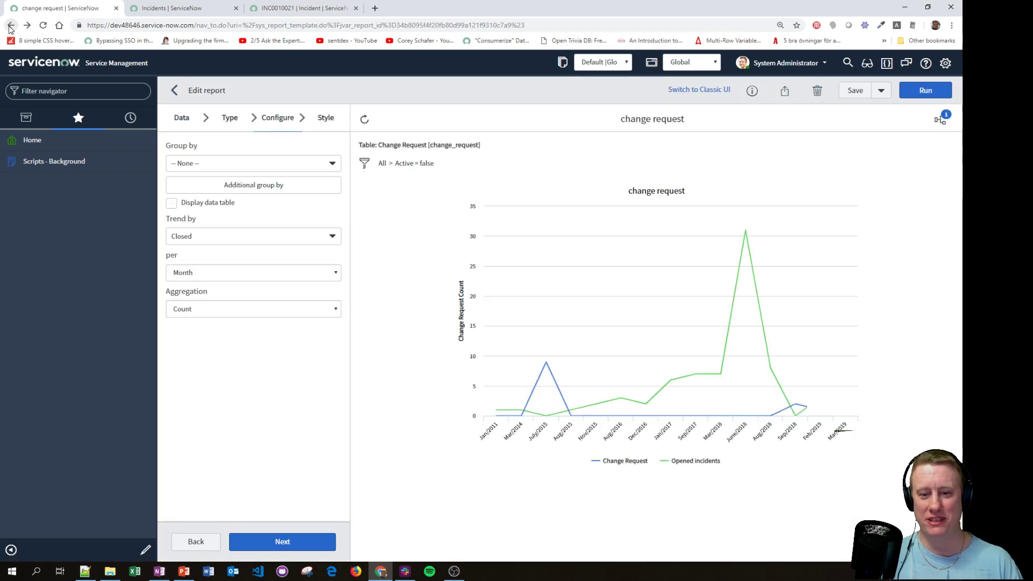
mouse_move(802, 407)
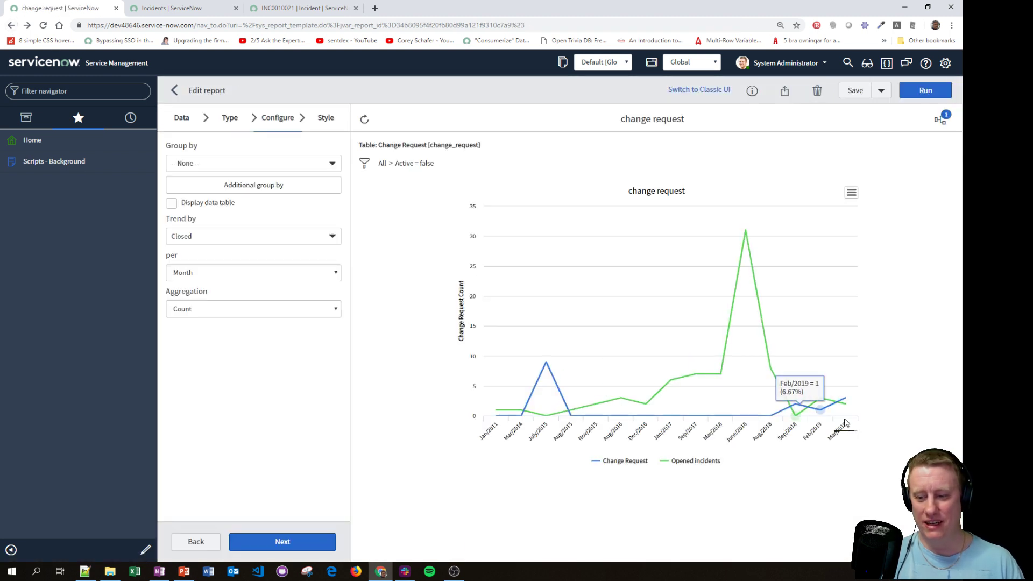
left_click(799, 407)
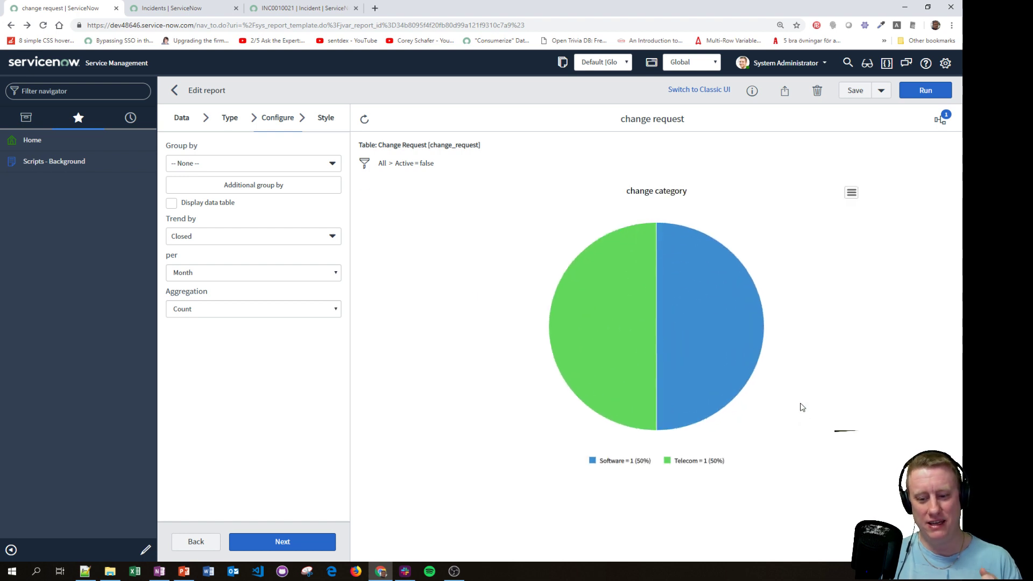
mouse_move(765, 324)
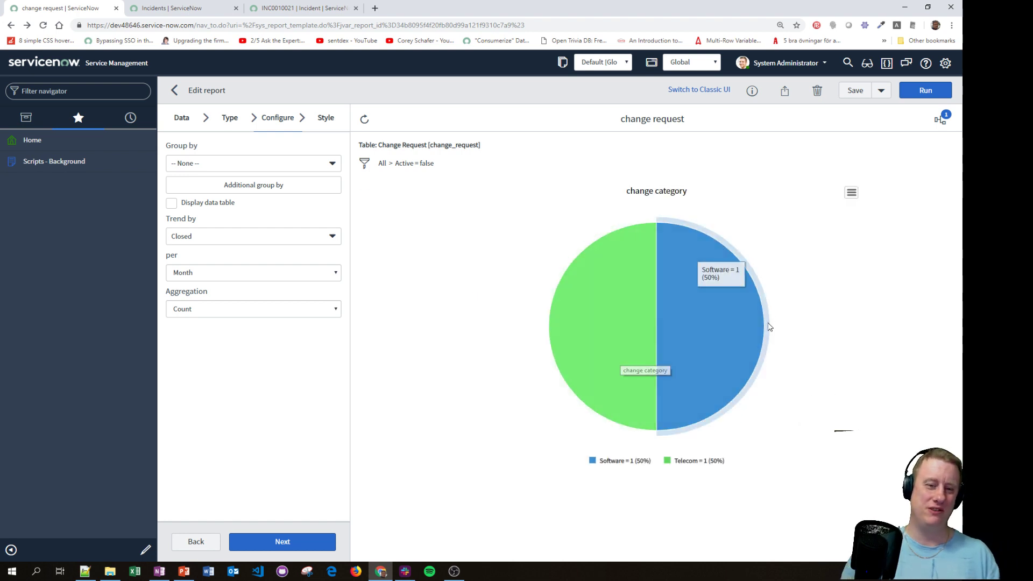
left_click(175, 90)
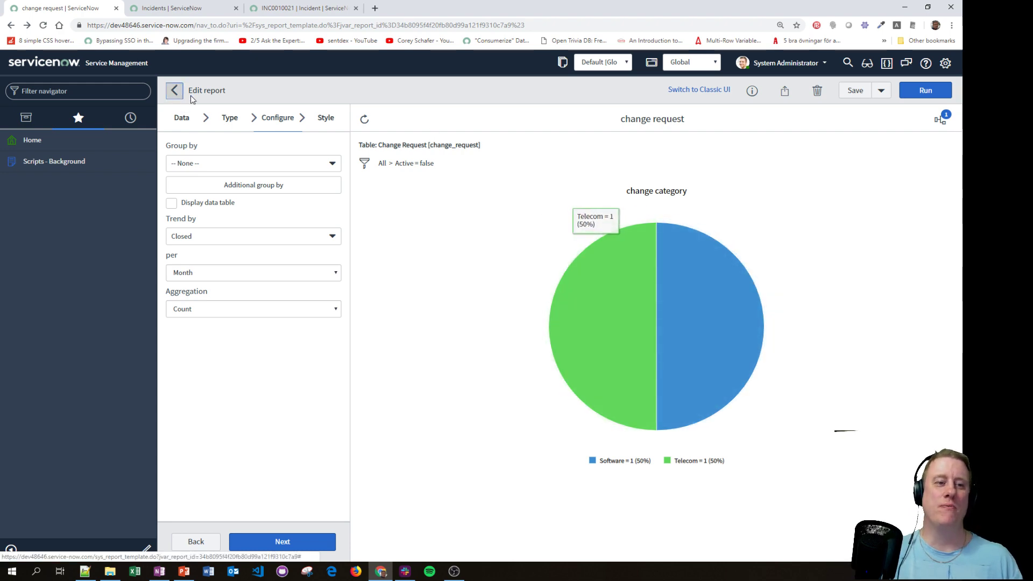
left_click(9, 26)
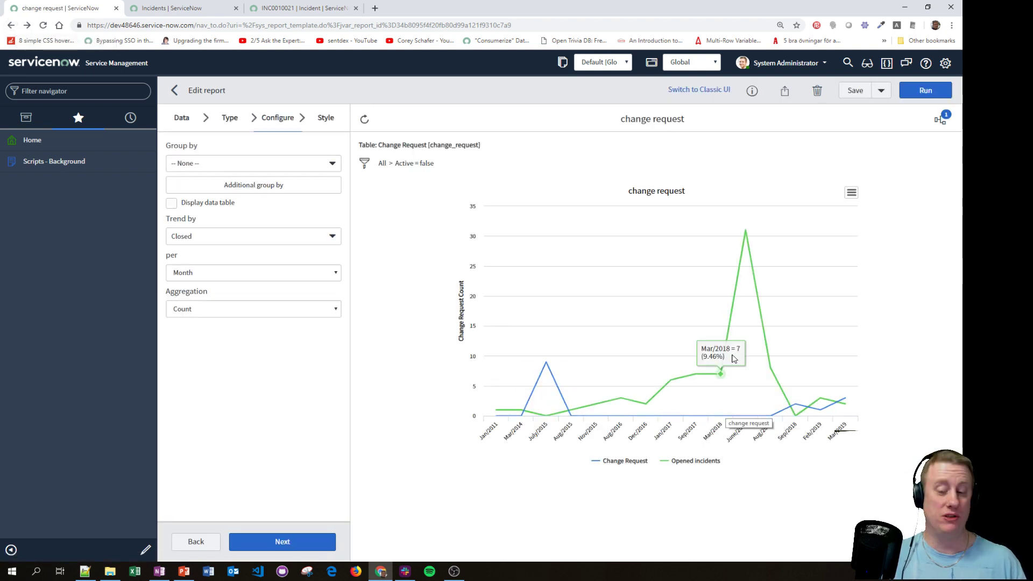
Drill into the Mar/2019 Change Request point to show its category pie, Other = 3.
mouse_move(751, 231)
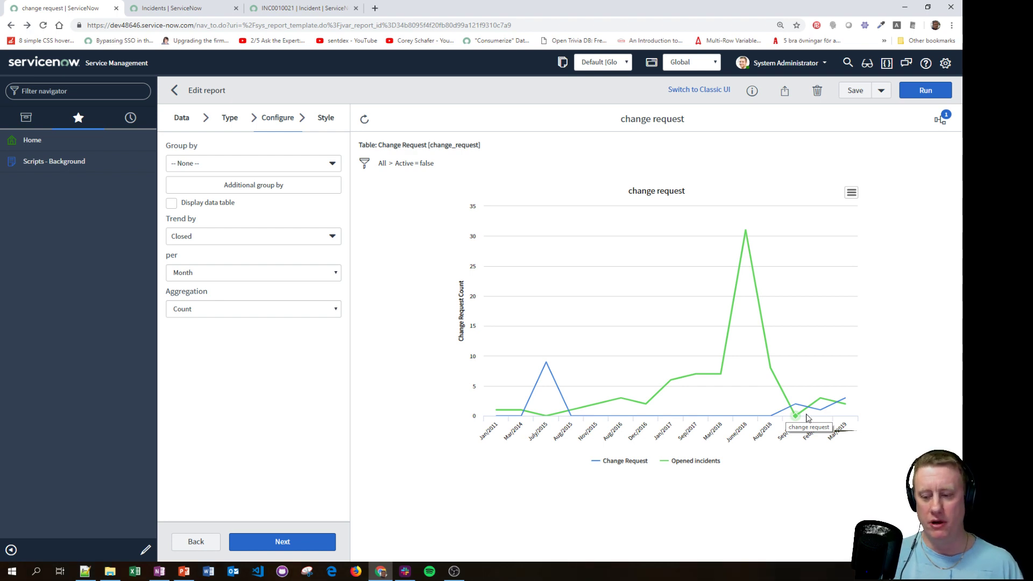
mouse_move(850, 399)
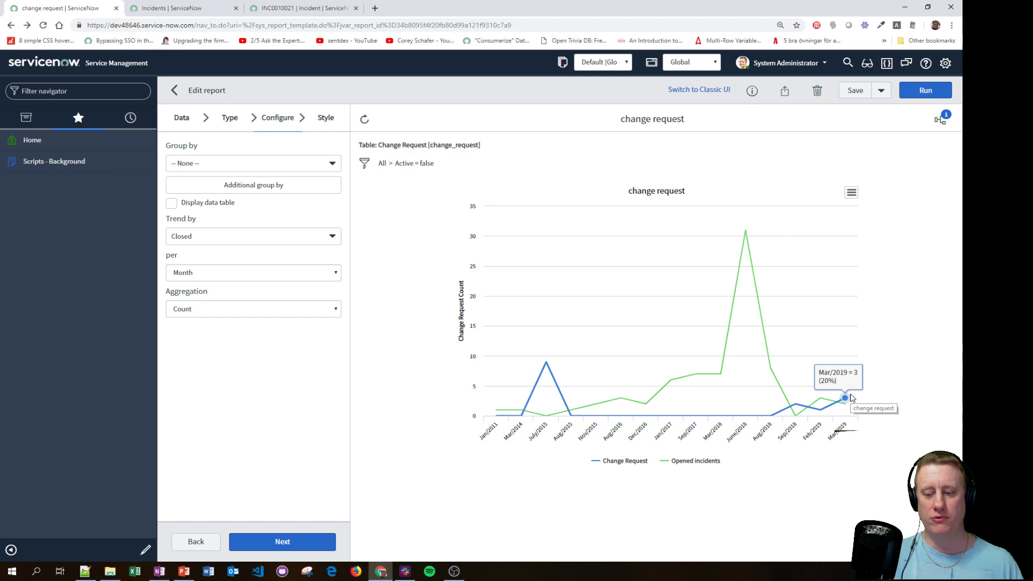
left_click(846, 399)
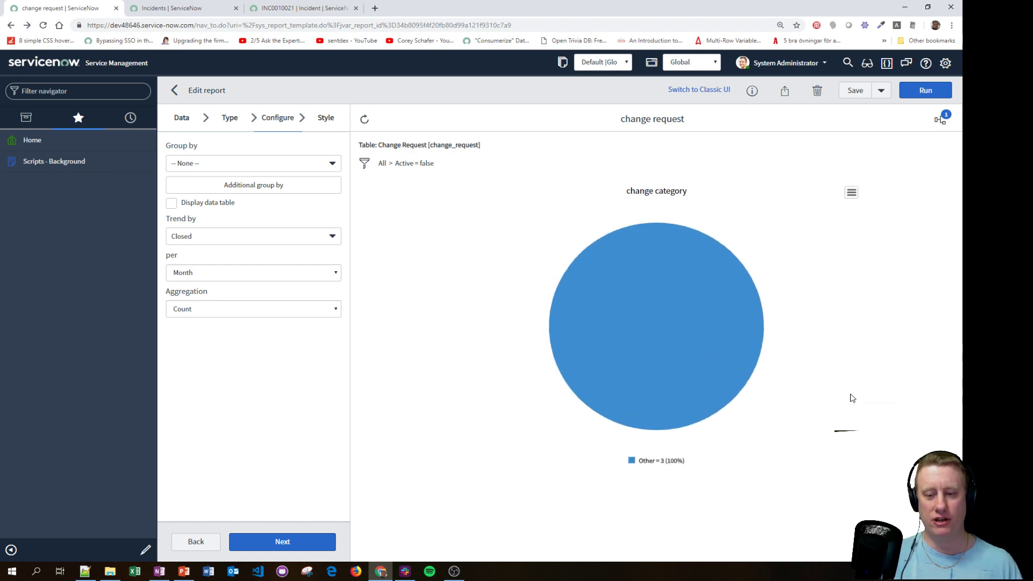
Go back one page in the browser history toward the Create a report page.
left_click(11, 26)
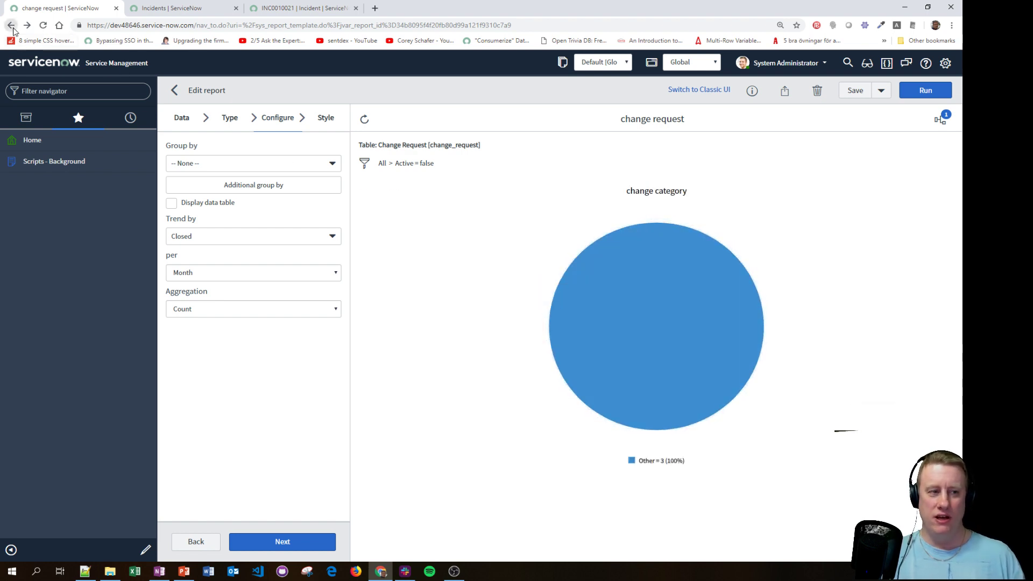